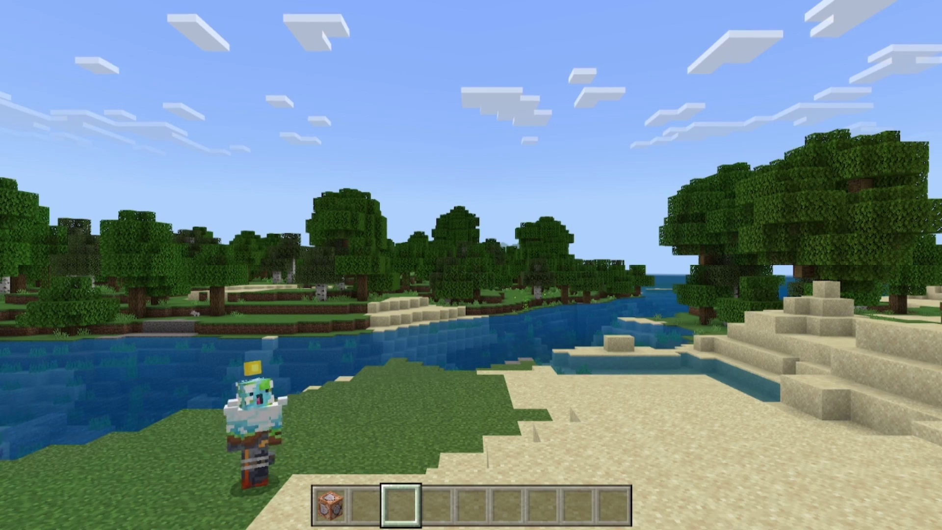
Step: Move and jump with the character in the camera view, and switch to the first-person perspective
{"action": "key", "text": "w"}
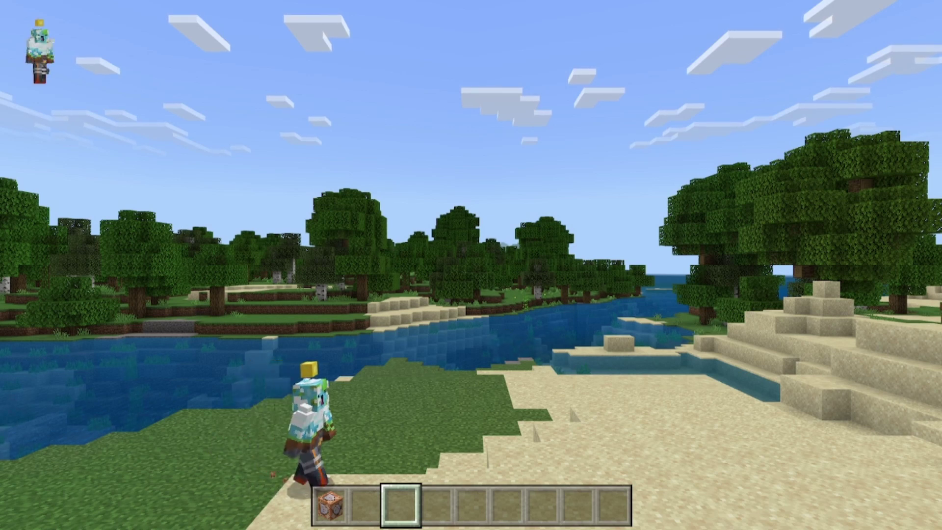
{"action": "key", "text": "space"}
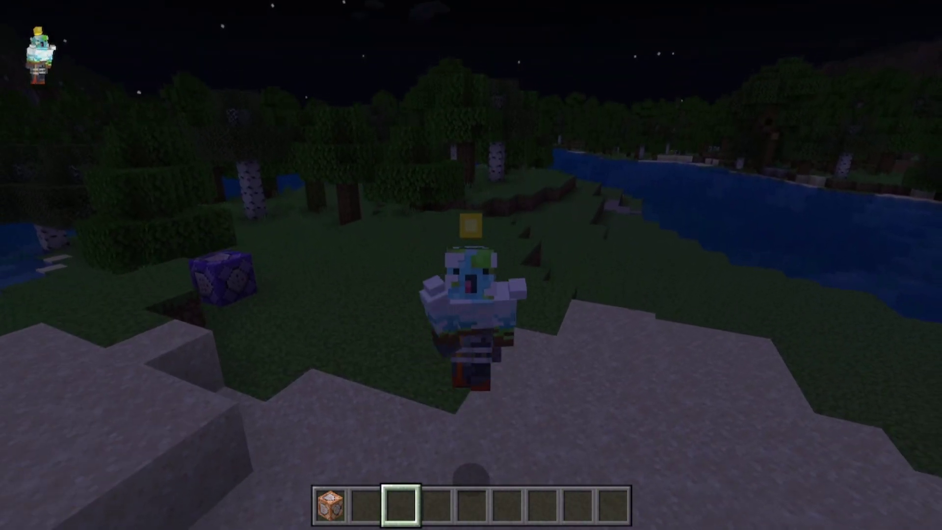
{"action": "key", "text": "F5"}
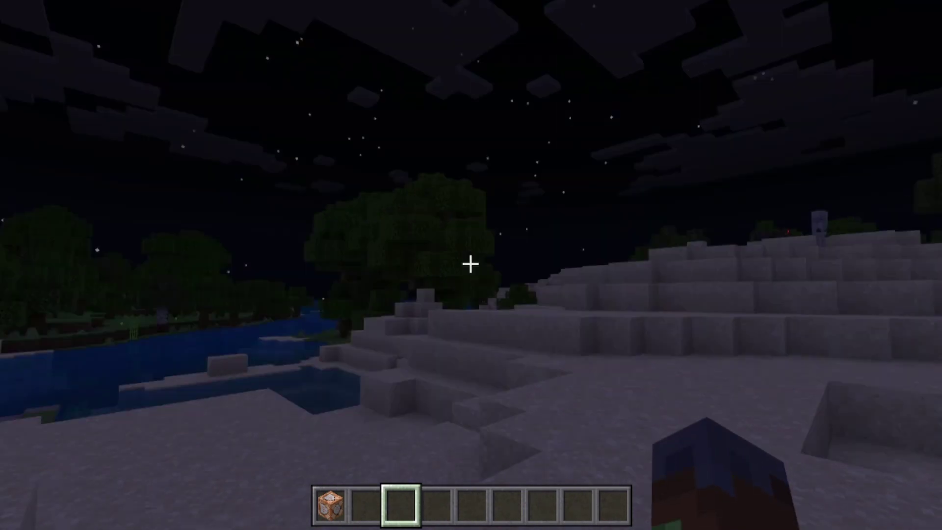
Step: Walk across the sand to the purple repeating command block on the grass
{"action": "key", "text": "w"}
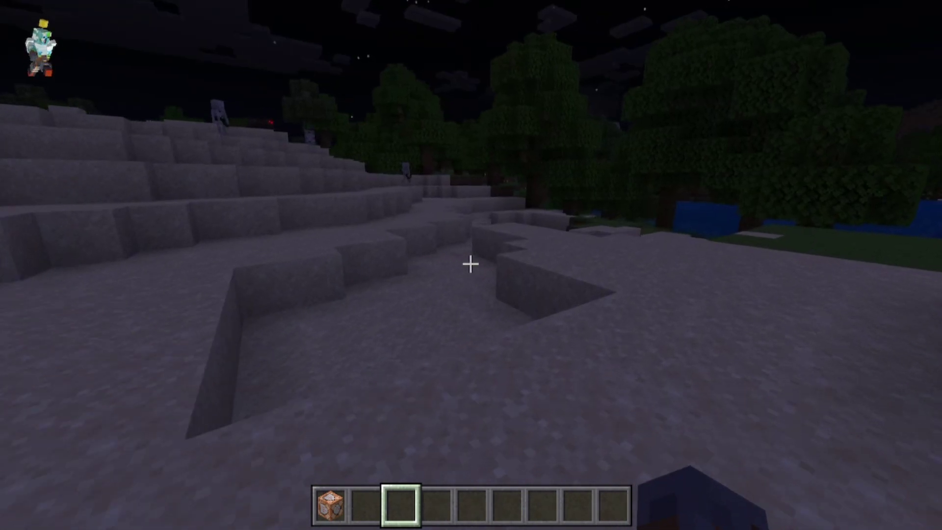
{"action": "key", "text": "w"}
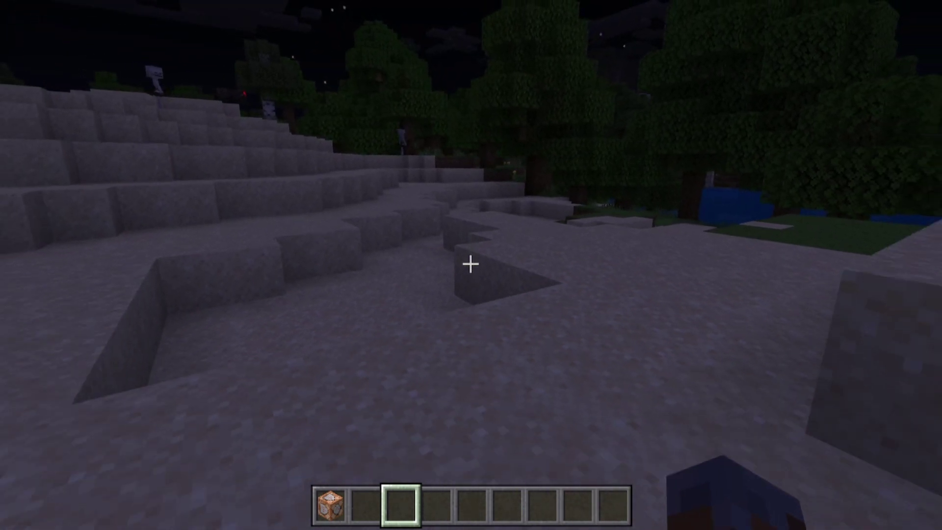
{"action": "key", "text": "w"}
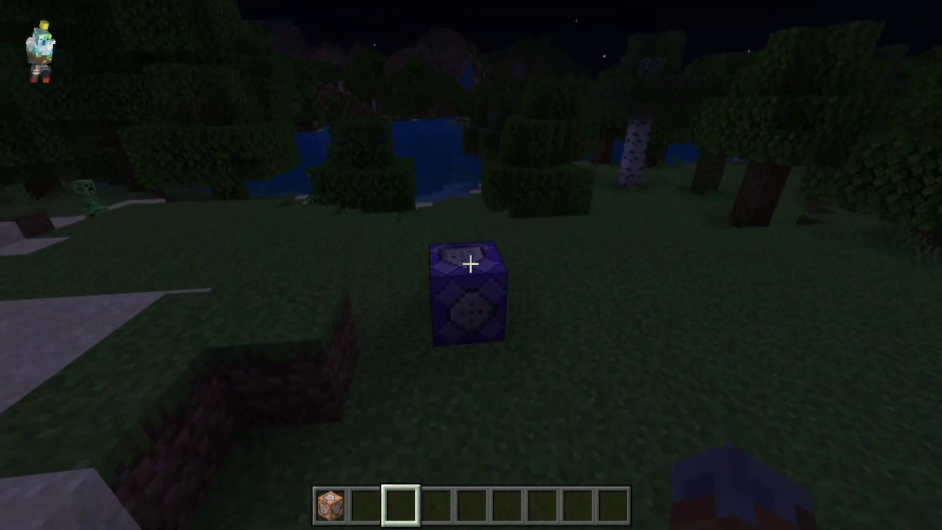
{"action": "key", "text": "d"}
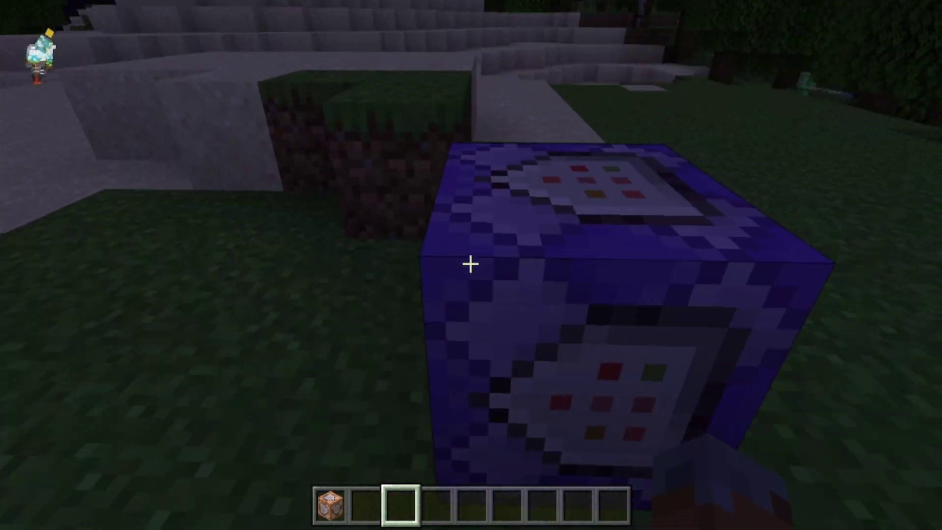
{"action": "key", "text": "a"}
{"action": "key", "text": "s"}
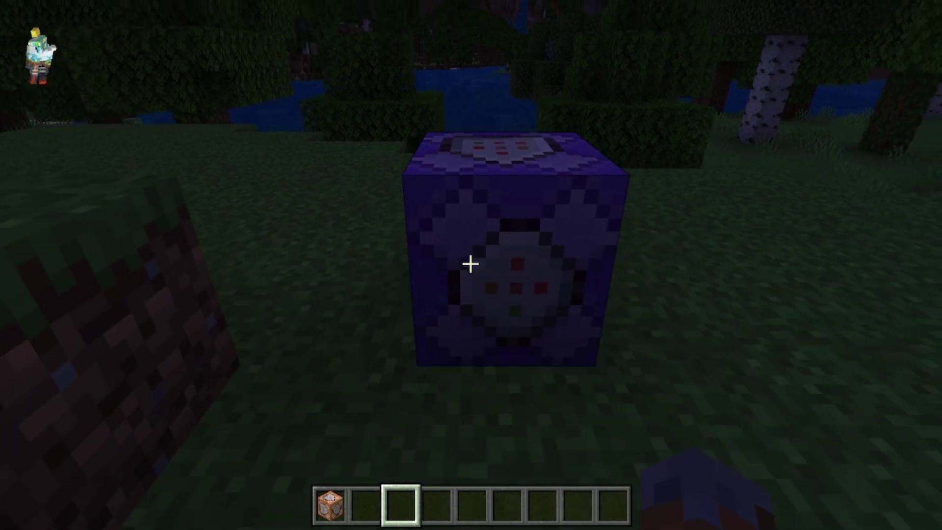
Step: Run /gamerule commandblocksenabled true and walk past the trees into the water to test the follow camera
{"action": "key", "text": "t"}
{"action": "key", "text": "Up"}
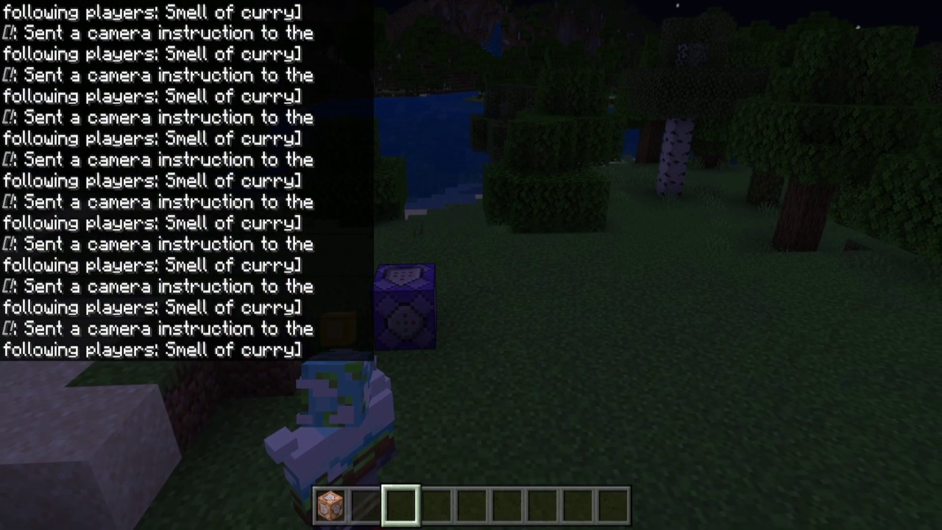
{"action": "key", "text": "w"}
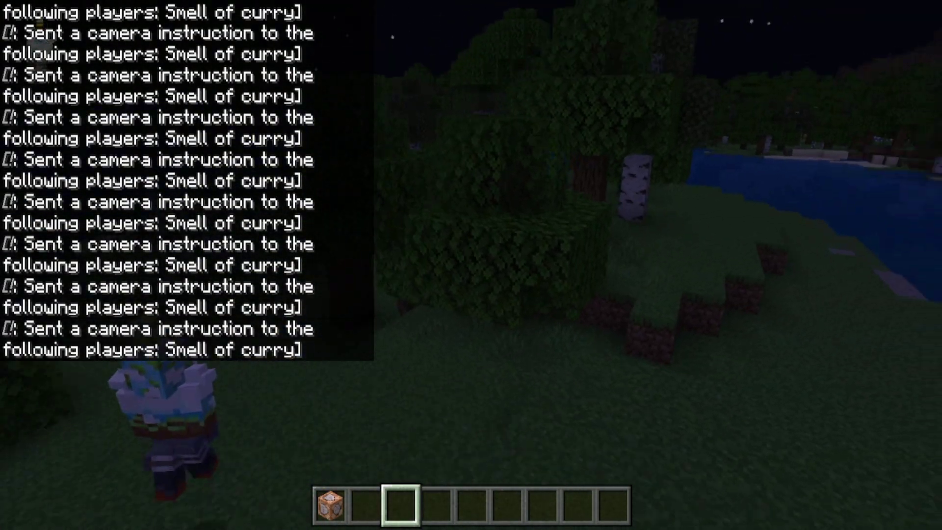
{"action": "key", "text": "w"}
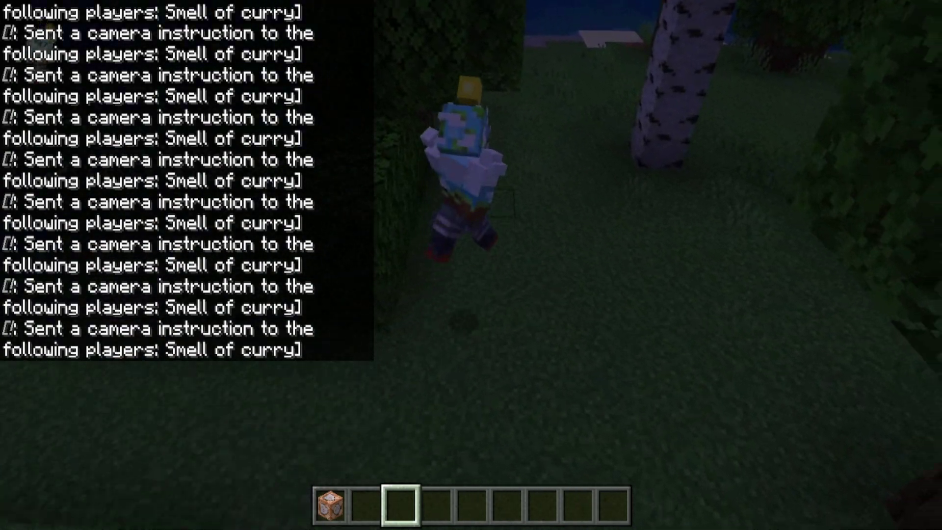
{"action": "key", "text": "w"}
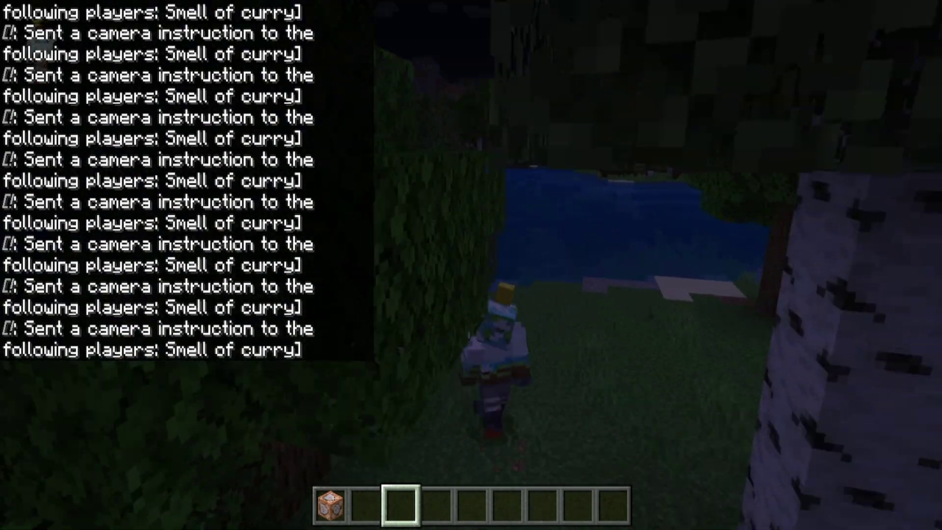
{"action": "key", "text": "w"}
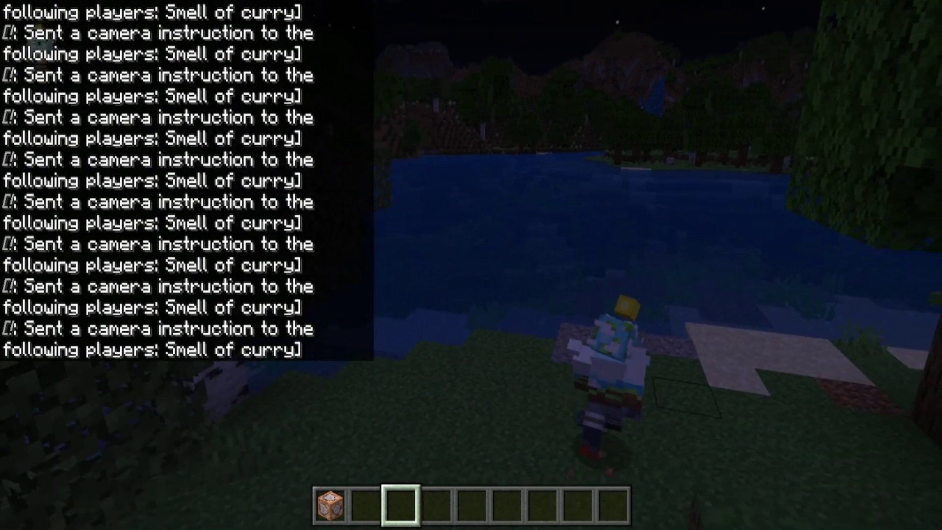
{"action": "key", "text": "w"}
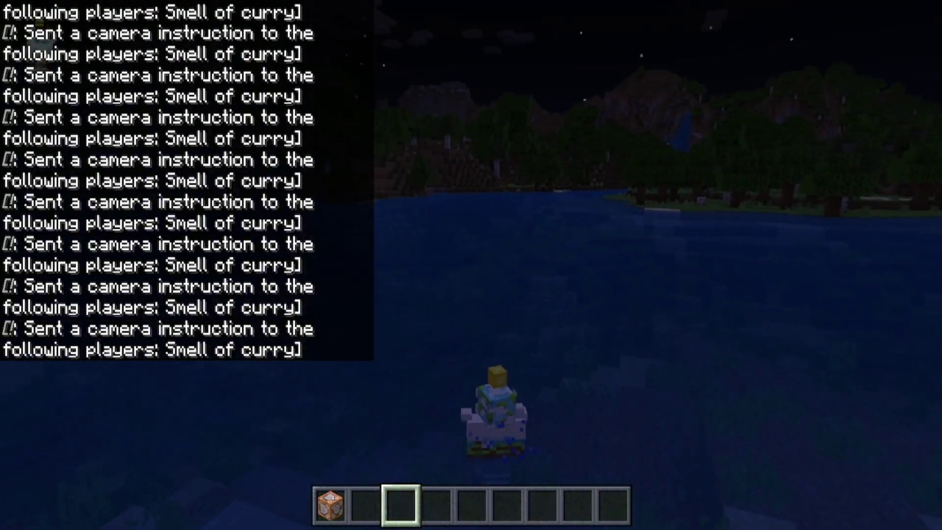
{"action": "key", "text": "w"}
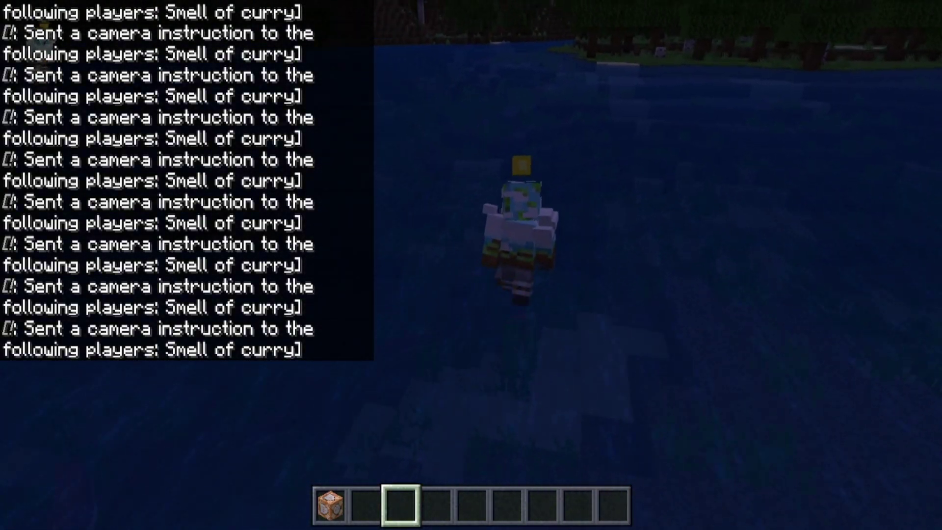
{"action": "key", "text": "w"}
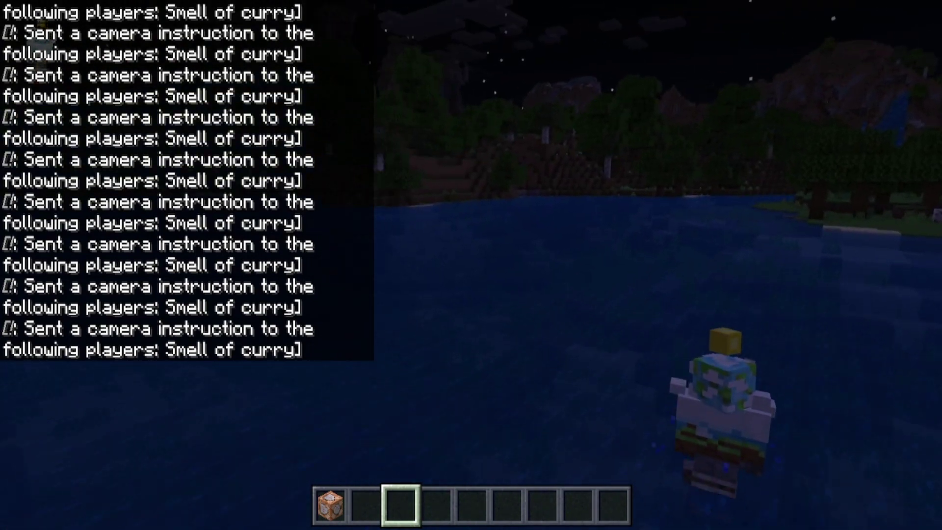
{"action": "key", "text": "w"}
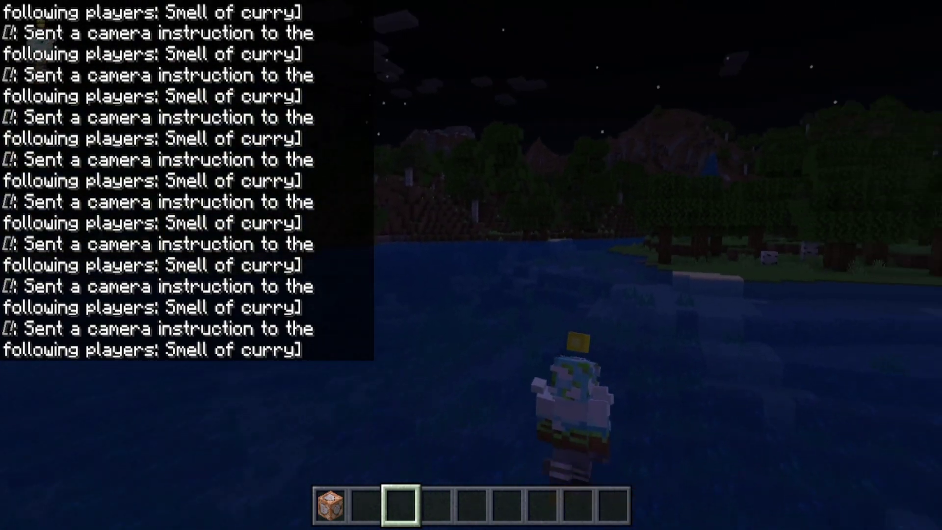
{"action": "key", "text": "w"}
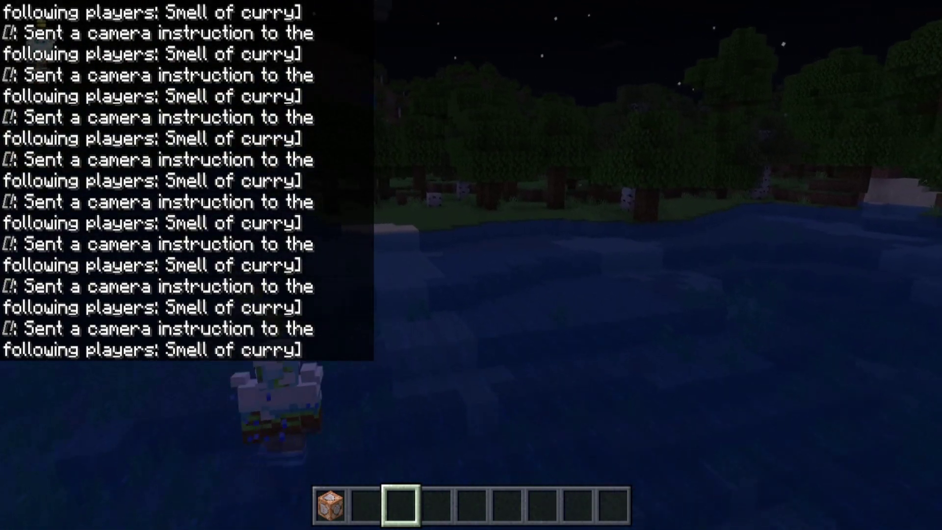
{"action": "key", "text": "w"}
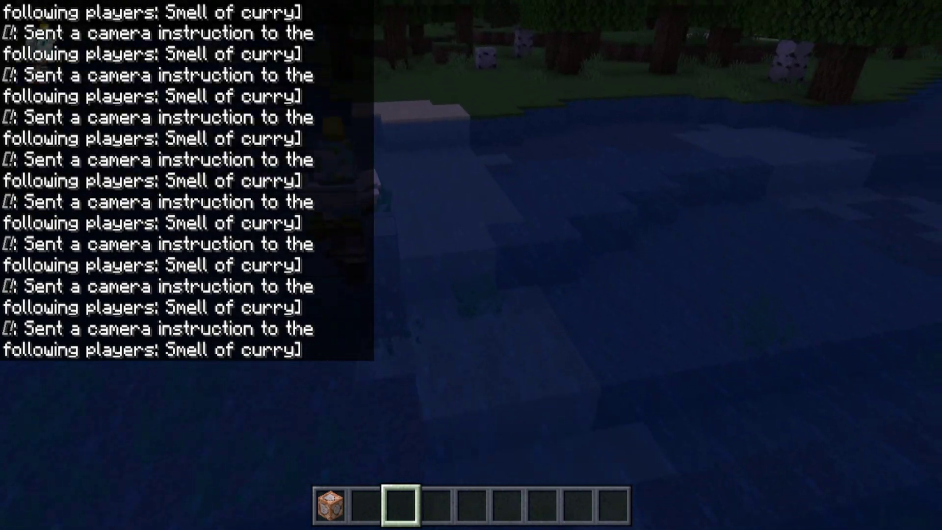
{"action": "key", "text": "w"}
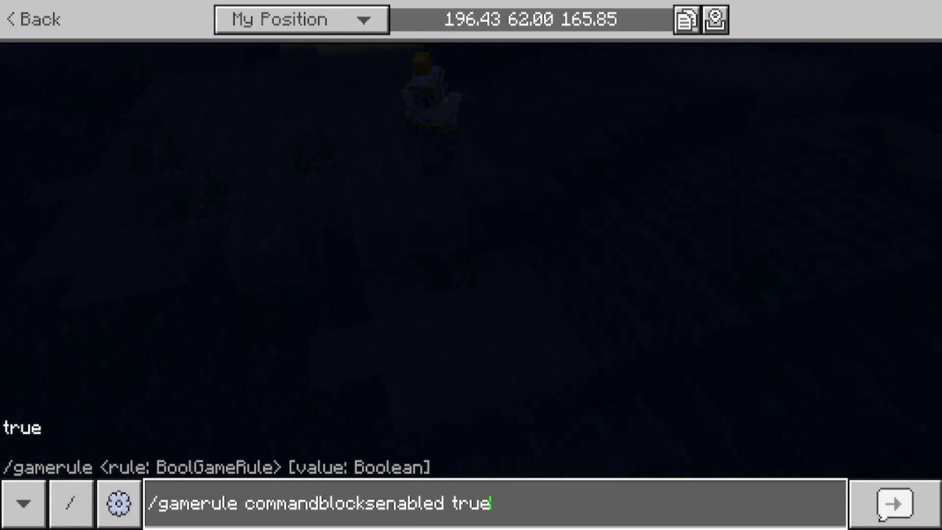
Step: Replace the true value in the /gamerule commandblocksenabled command and run it
{"action": "key", "text": "BackSpace"}
{"action": "key", "text": "BackSpace"}
{"action": "key", "text": "BackSpace"}
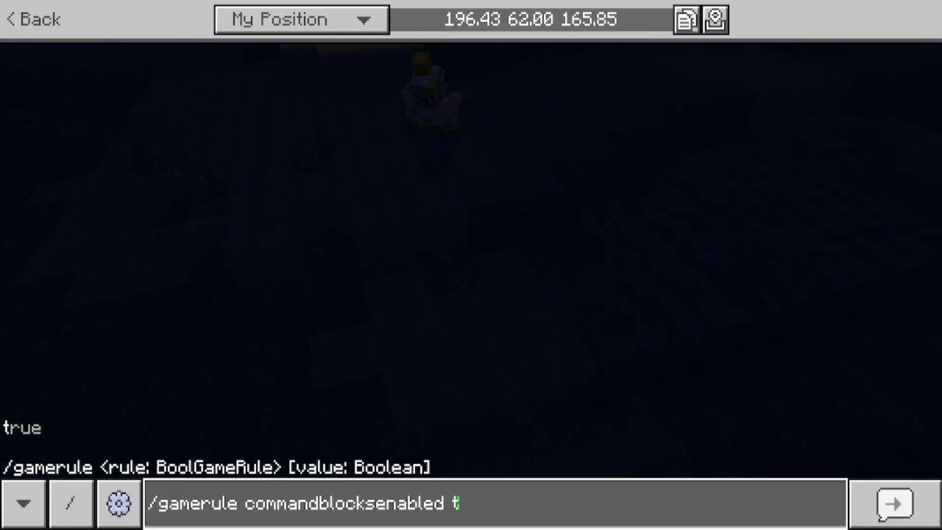
{"action": "key", "text": "Return"}
Step: Run the /camera command with the clear option for the player to restore the normal view
{"action": "key", "text": "slash"}
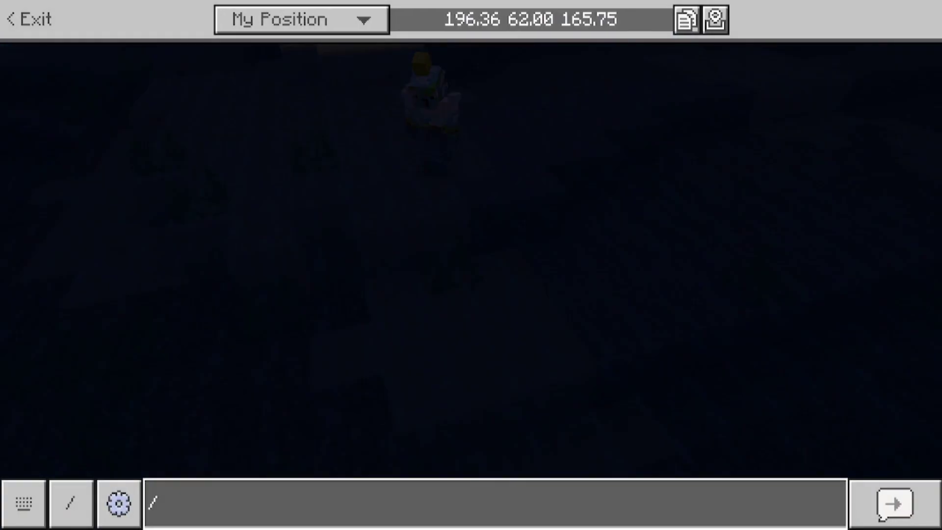
{"action": "type", "text": "co"}
{"action": "key", "text": "BackSpace"}
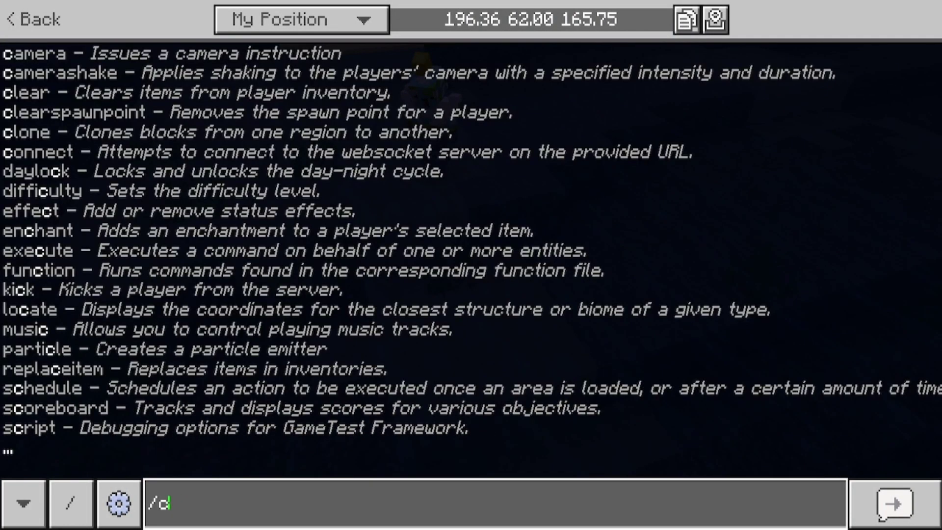
{"action": "type", "text": "l"}
{"action": "key", "text": "BackSpace"}
{"action": "type", "text": "amera"}
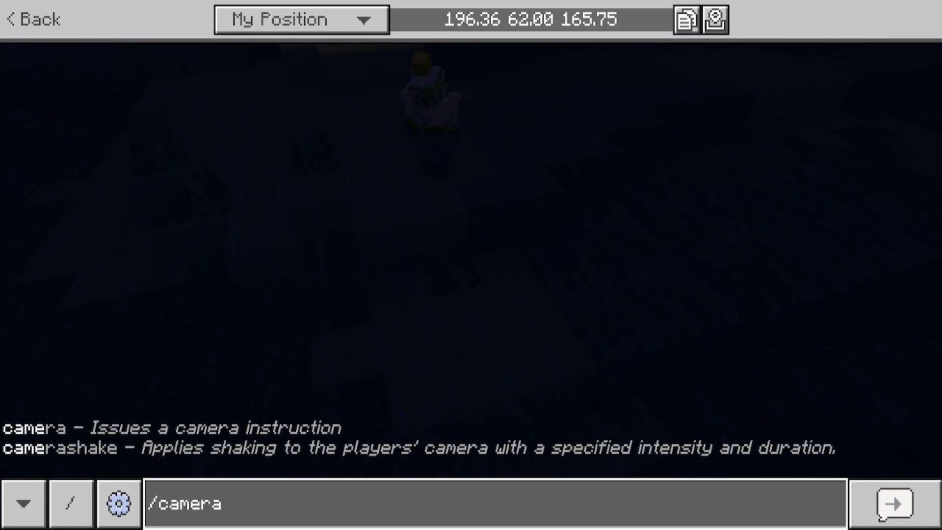
{"action": "type", "text": " cl"}
{"action": "key", "text": "BackSpace"}
{"action": "key", "text": "BackSpace"}
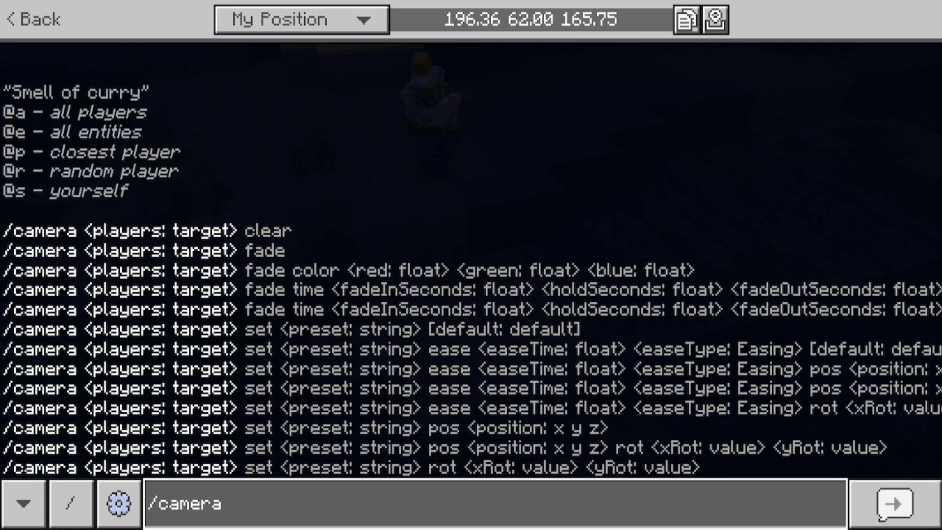
{"action": "key", "text": "Tab"}
{"action": "key", "text": "Return"}
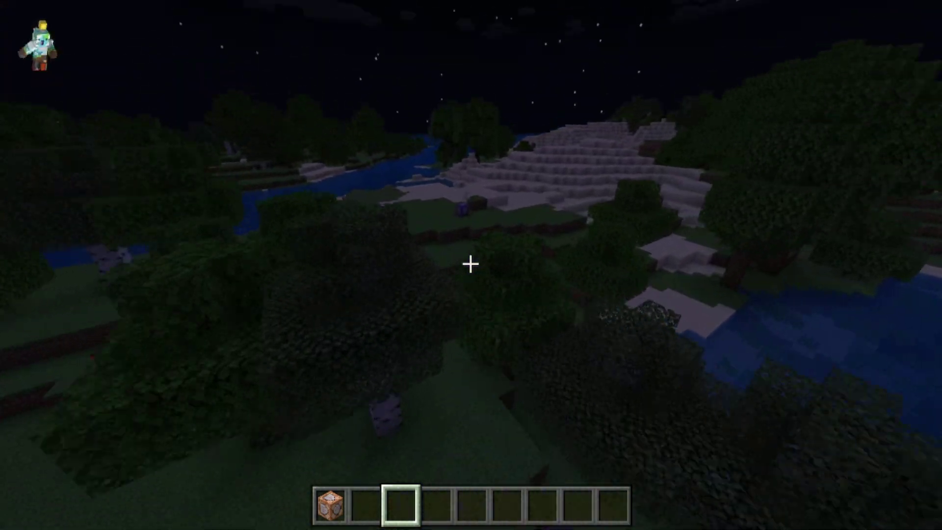
Step: Open the purple repeating command block to examine its camera command and settings, and close it
{"action": "key", "text": "slash"}
{"action": "type", "text": "a"}
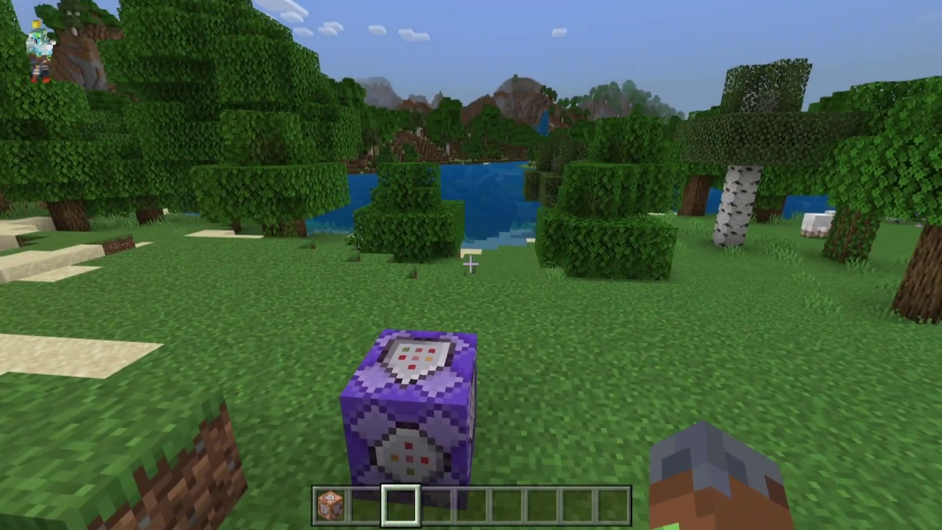
{"action": "right_click", "coordinate": [471, 265]}
{"action": "key", "text": "Escape"}
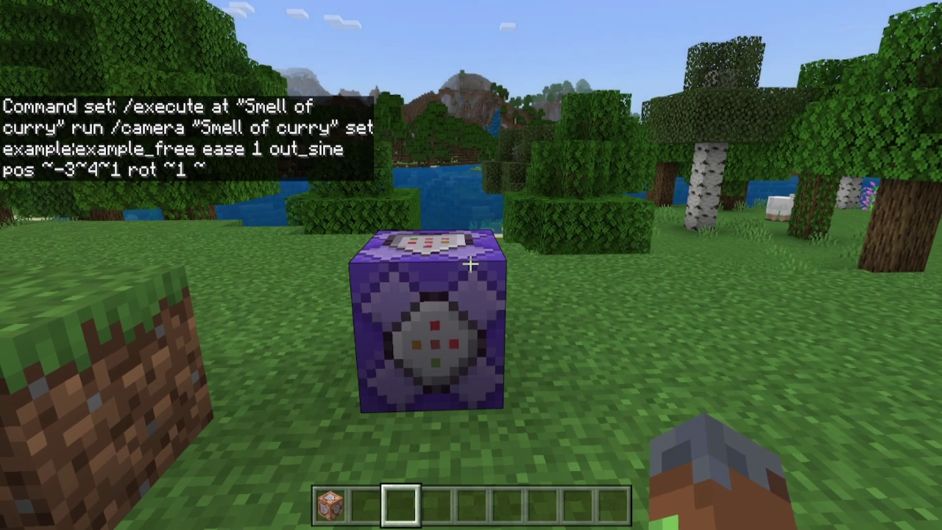
{"action": "right_click", "coordinate": [470, 265]}
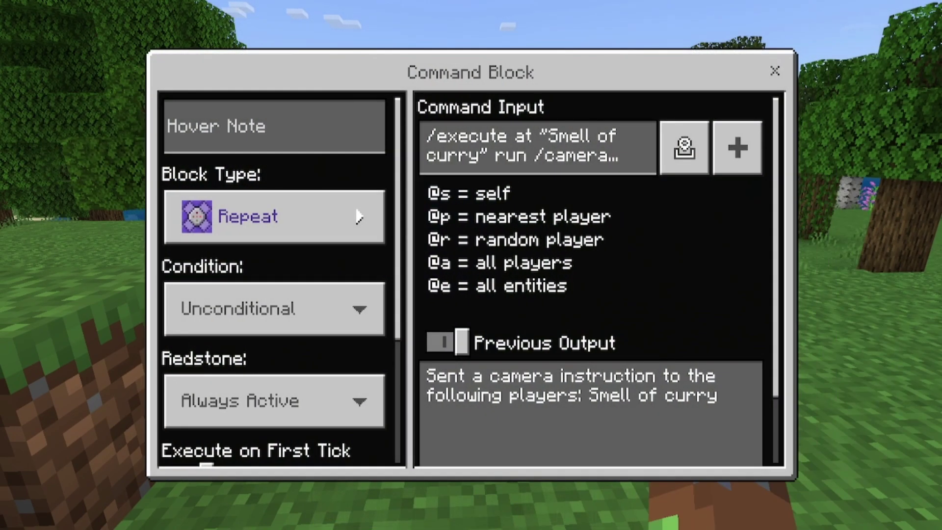
{"action": "key", "text": "Escape"}
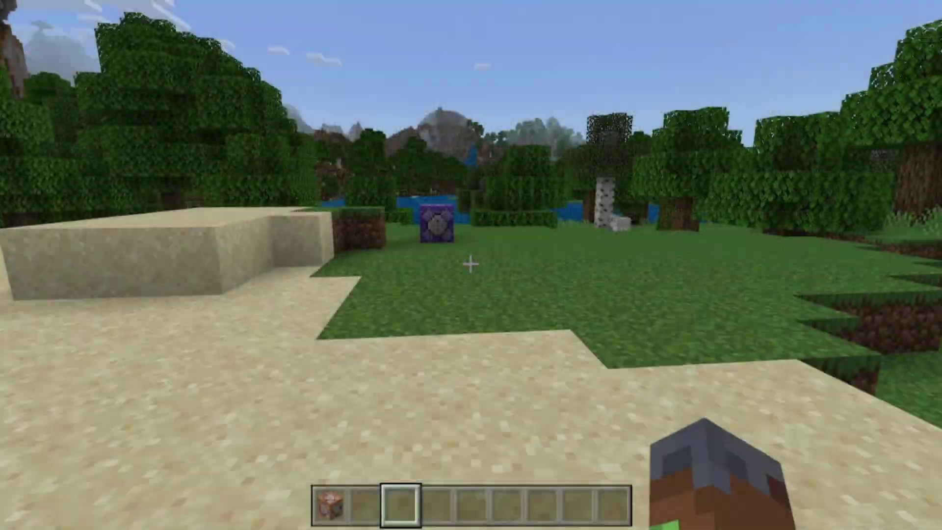
Step: Start a /camera command for the player with the fade option
{"action": "key", "text": "slash"}
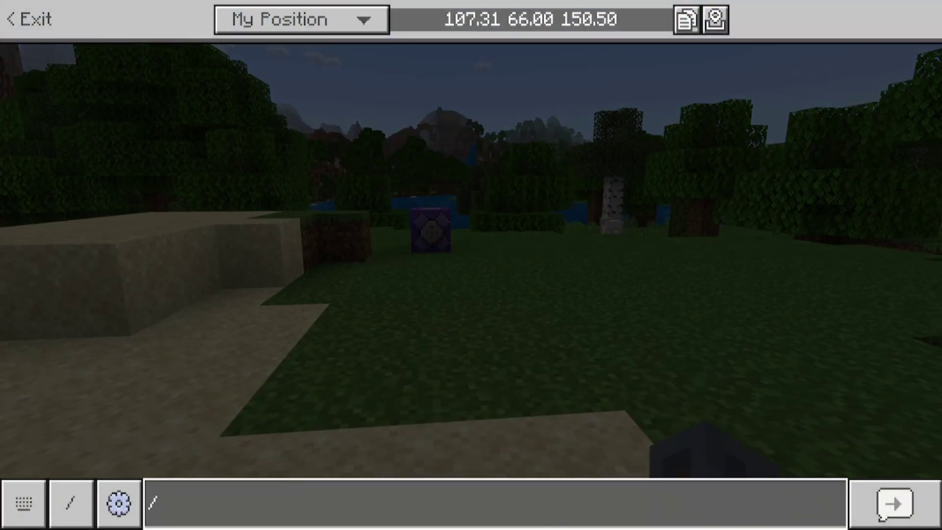
{"action": "type", "text": "camera"}
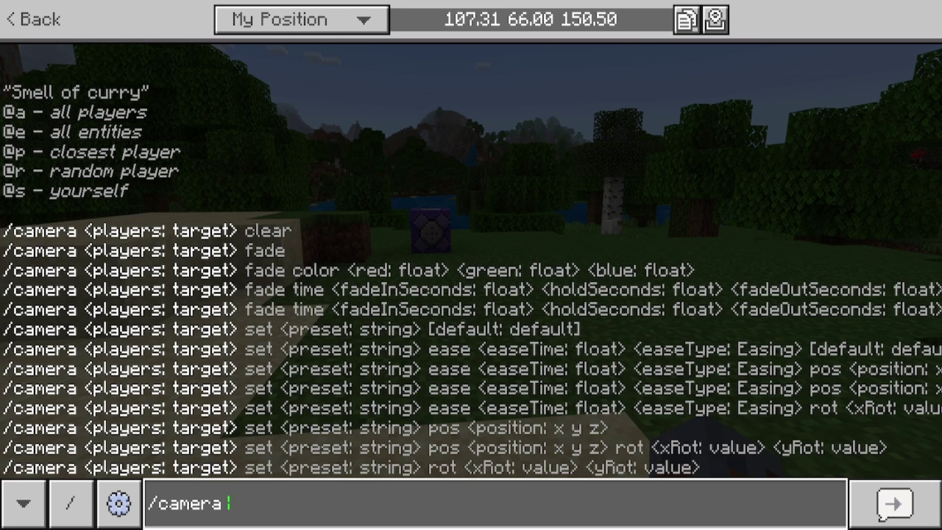
{"action": "key", "text": "Tab"}
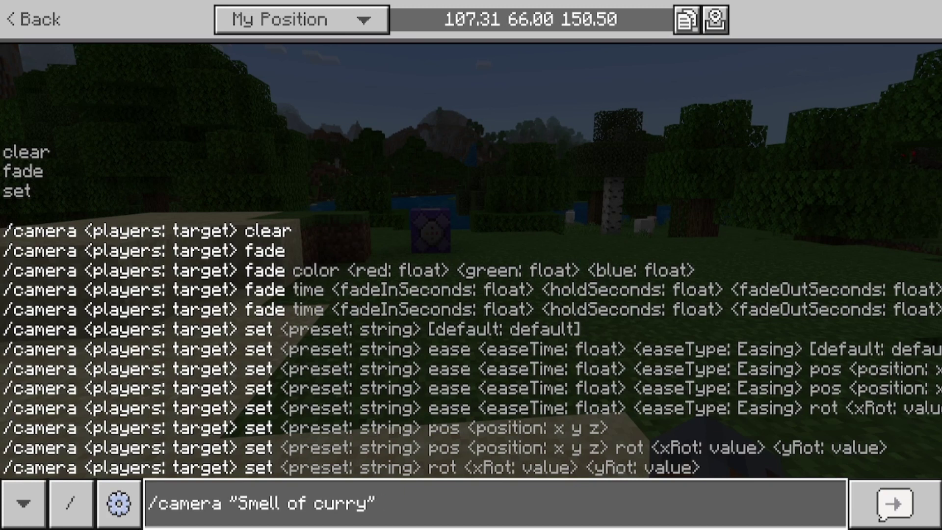
{"action": "key", "text": "Tab"}
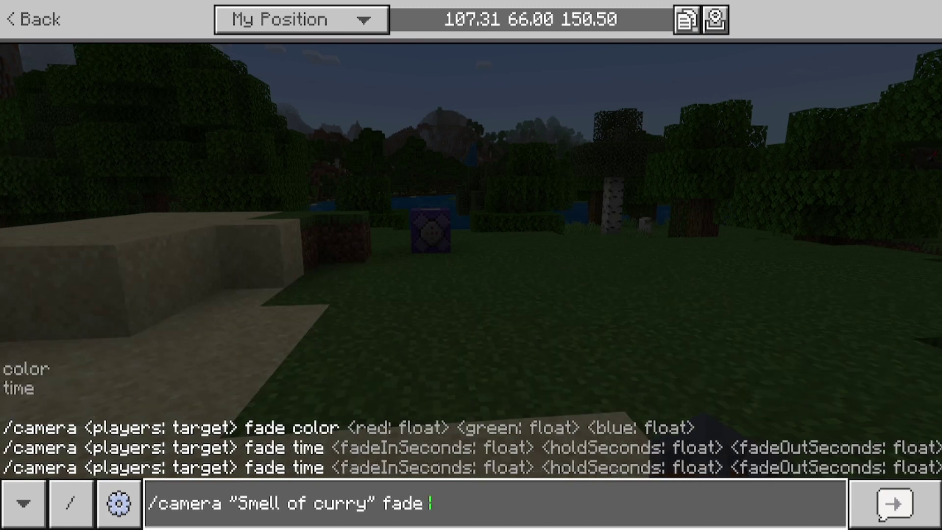
{"action": "type", "text": "color"}
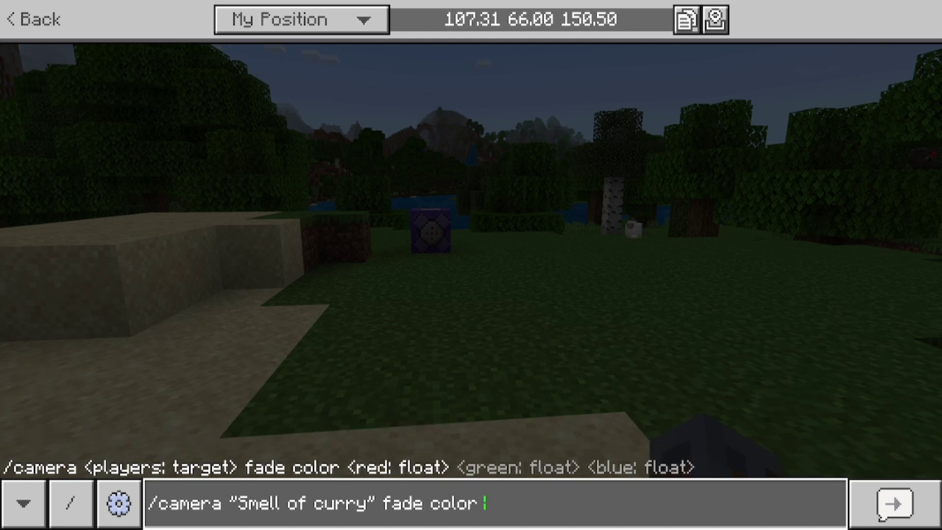
{"action": "key", "text": "BackSpace"}
{"action": "key", "text": "BackSpace"}
{"action": "key", "text": "BackSpace"}
{"action": "key", "text": "BackSpace"}
{"action": "key", "text": "BackSpace"}
{"action": "key", "text": "BackSpace"}
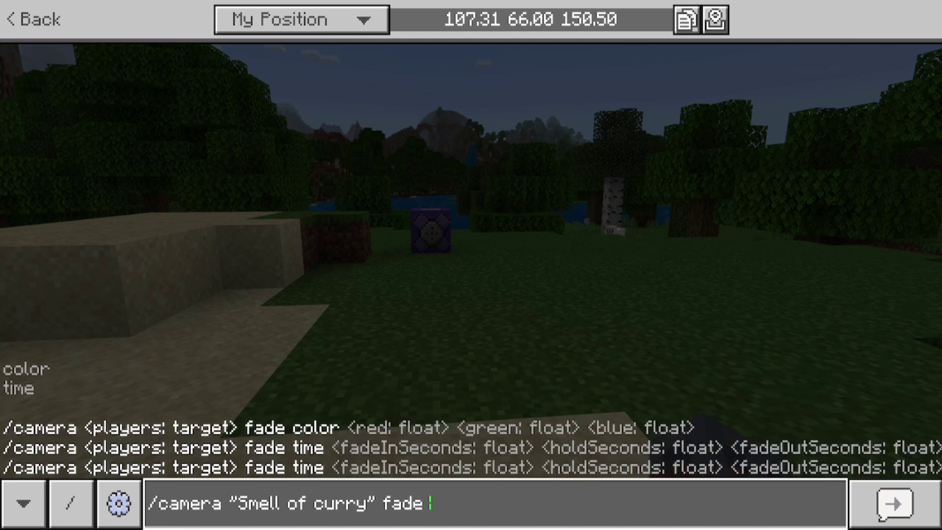
Step: Complete the fade command with time 1 1 1 and run it
{"action": "type", "text": "time "}
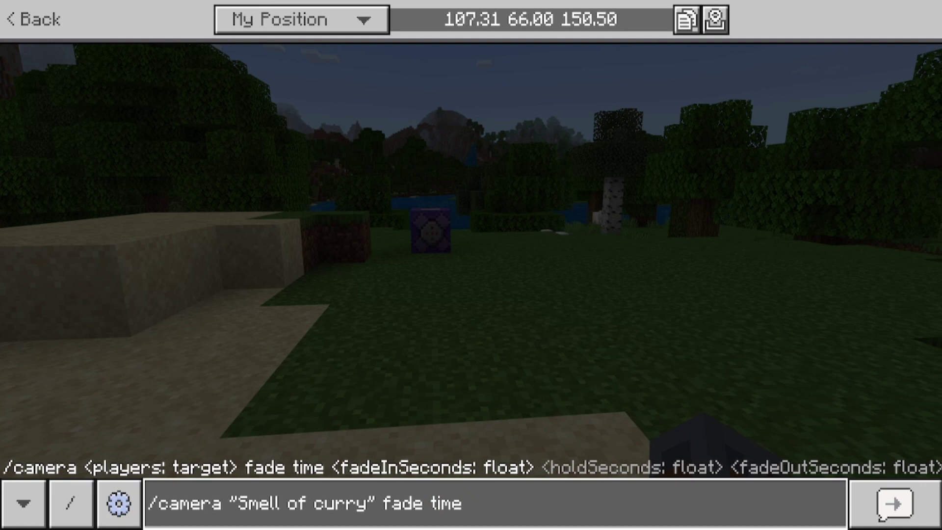
{"action": "type", "text": "1 1 1"}
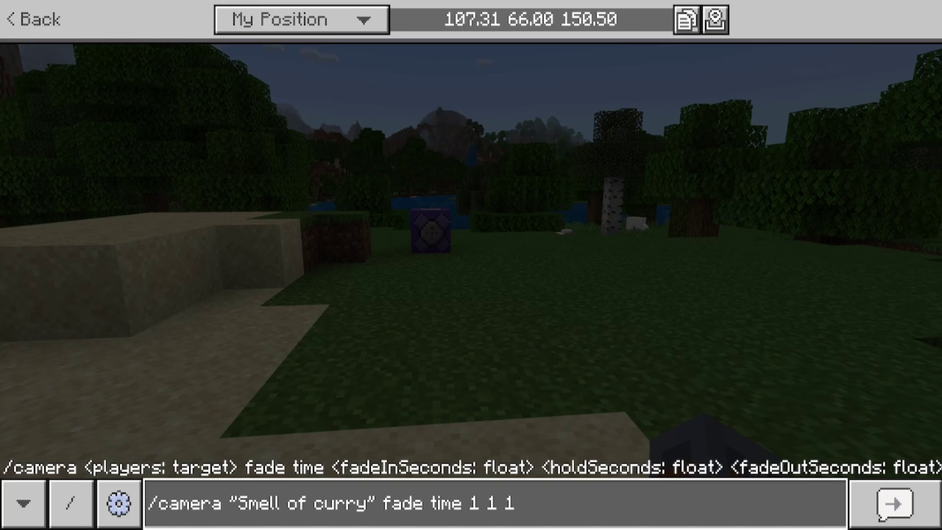
{"action": "key", "text": "Return"}
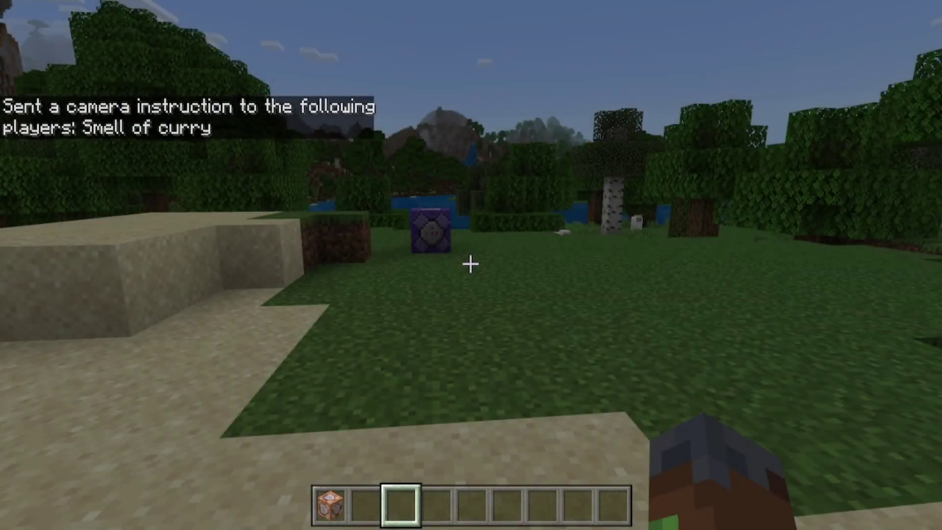
{"action": "key", "text": "w"}
{"action": "key", "text": "space"}
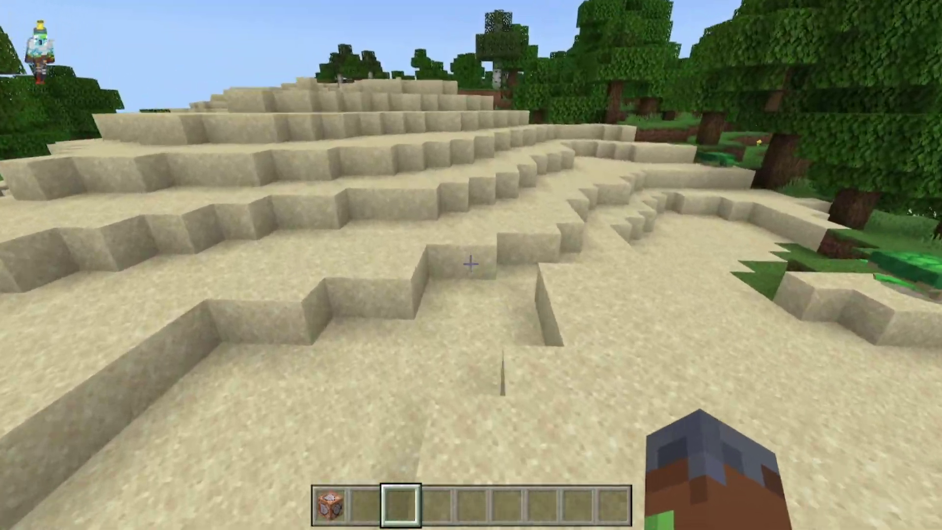
{"action": "key", "text": "w"}
{"action": "key", "text": "space"}
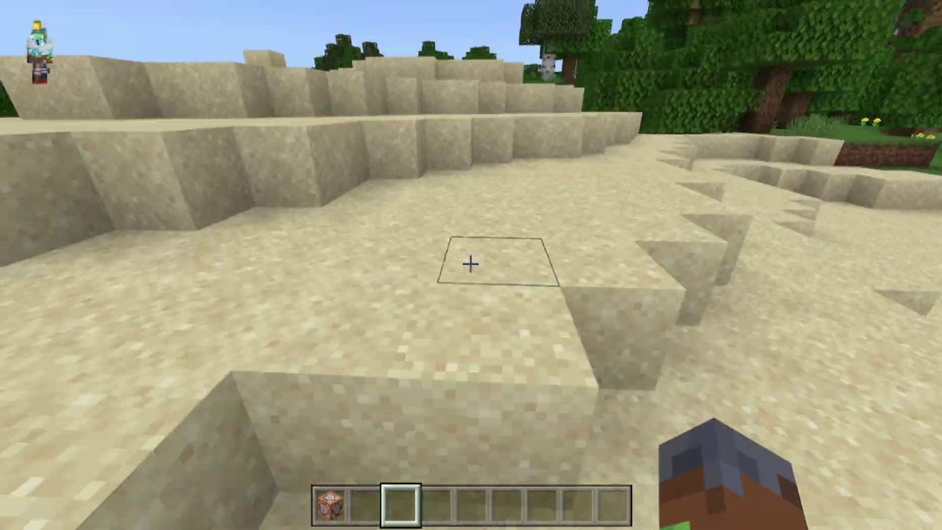
{"action": "key", "text": "w"}
{"action": "key", "text": "space"}
{"action": "key", "text": "space"}
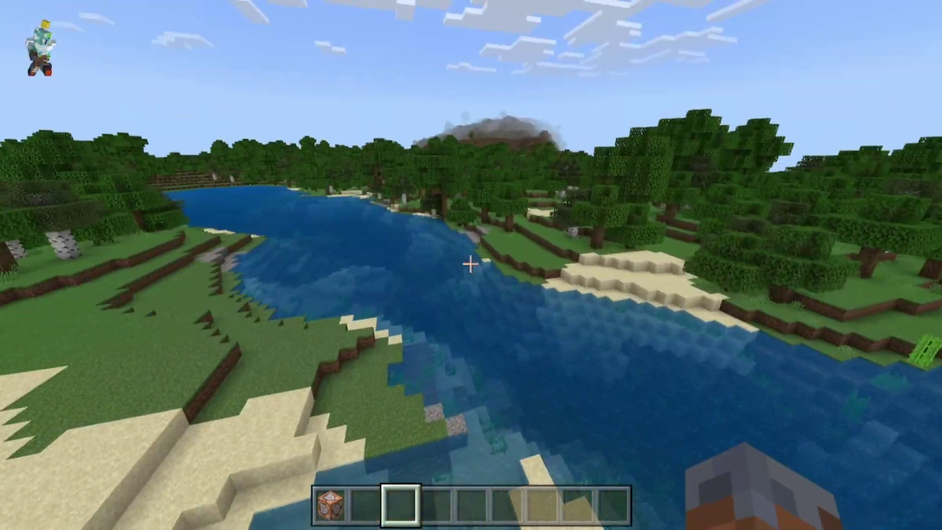
{"action": "key", "text": "t"}
{"action": "key", "text": "Escape"}
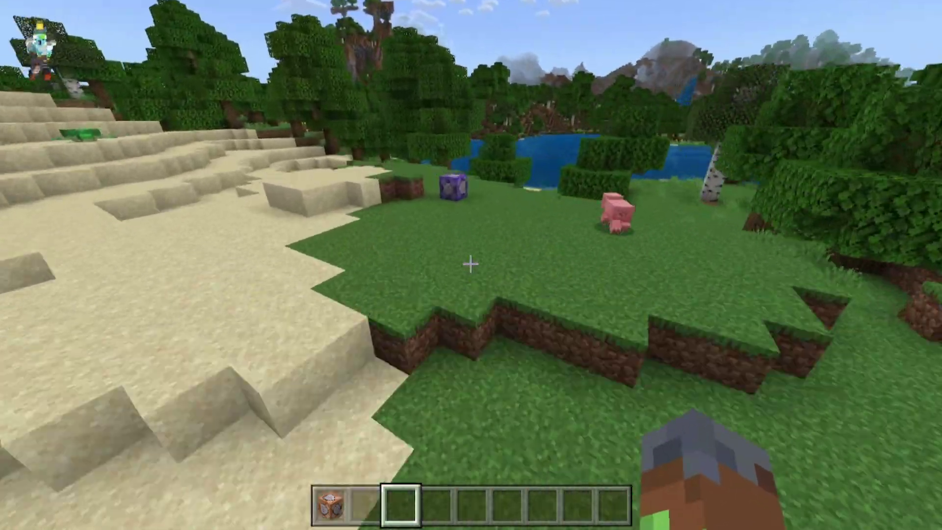
{"action": "key", "text": "t"}
{"action": "key", "text": "Up"}
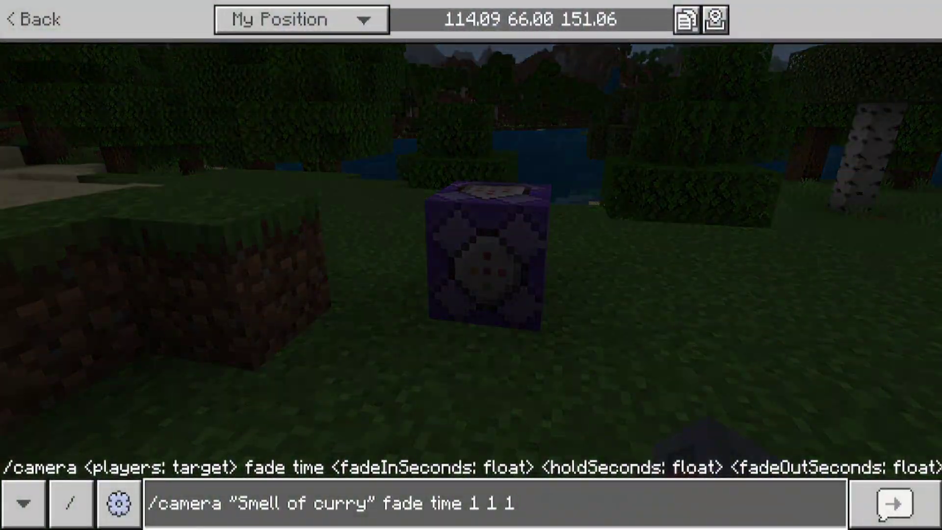
{"action": "key", "text": "BackSpace"}
{"action": "key", "text": "BackSpace"}
{"action": "key", "text": "BackSpace"}
{"action": "key", "text": "BackSpace"}
{"action": "key", "text": "BackSpace"}
{"action": "key", "text": "BackSpace"}
{"action": "key", "text": "BackSpace"}
{"action": "key", "text": "BackSpace"}
{"action": "key", "text": "BackSpace"}
{"action": "key", "text": "BackSpace"}
{"action": "key", "text": "BackSpace"}
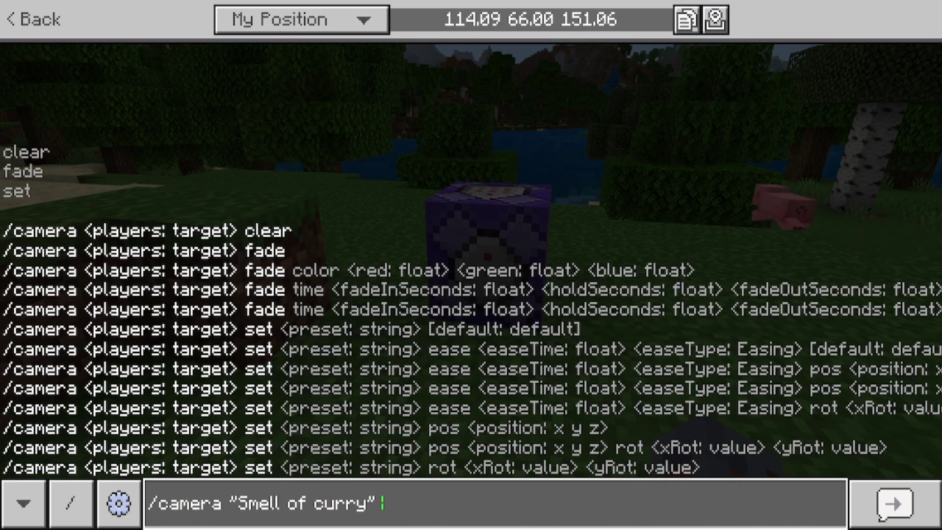
{"action": "type", "text": "set"}
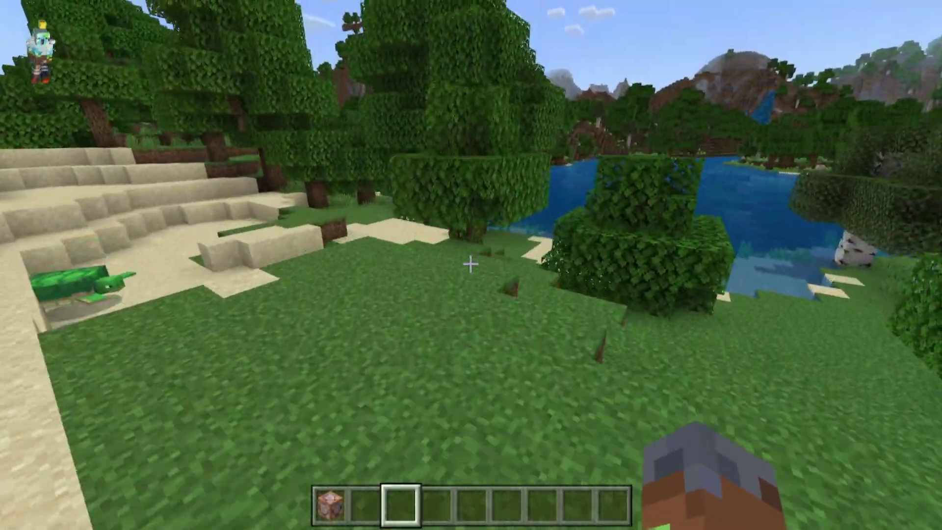
Step: Walk back to the purple command block, recall the last /camera command and strip fade time 1 1 1 from it, keeping the player target
{"action": "key", "text": "w"}
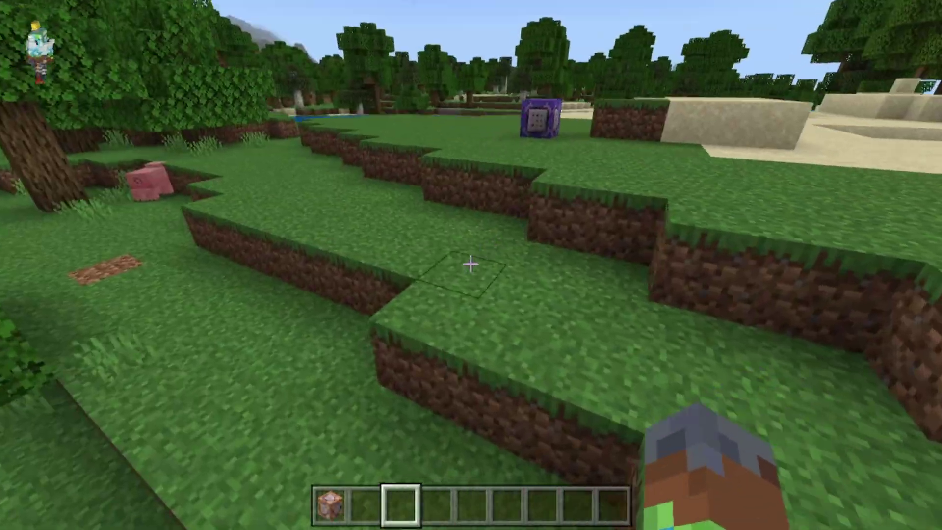
{"action": "key", "text": "w"}
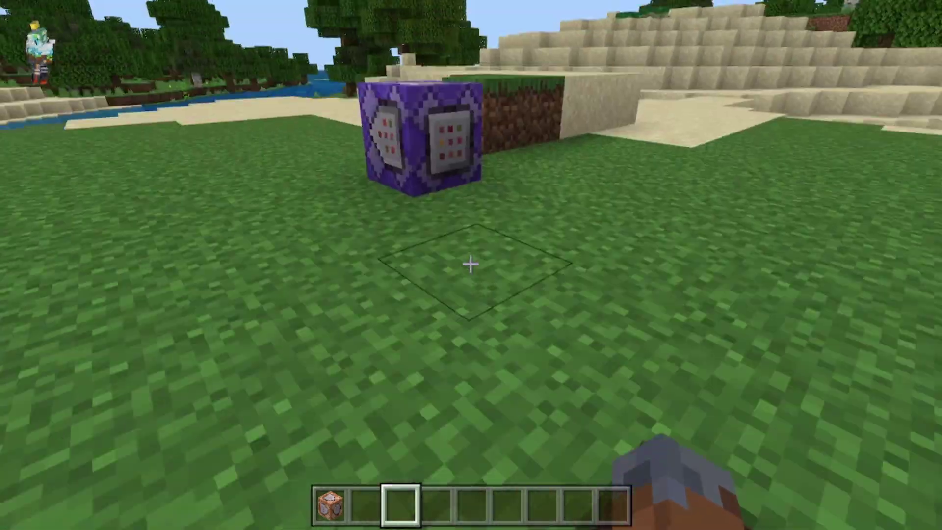
{"action": "key", "text": "t"}
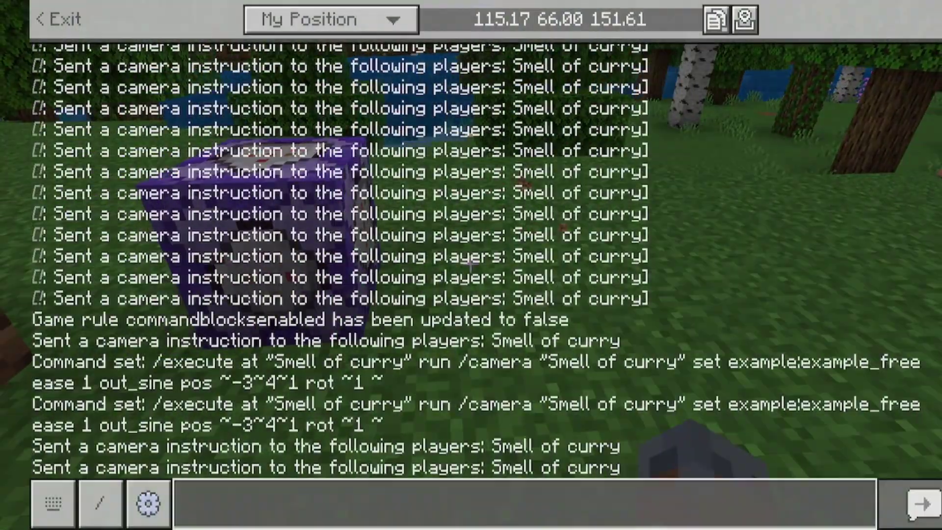
{"action": "key", "text": "Up"}
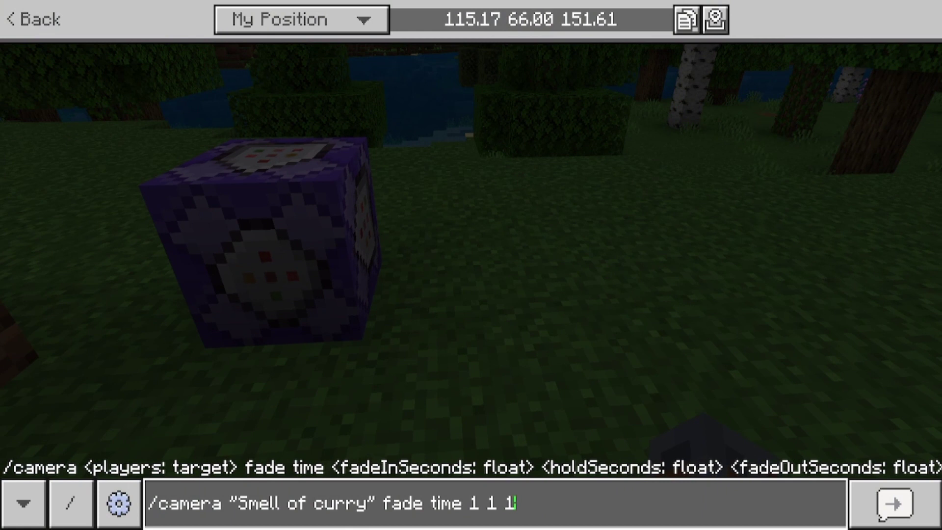
{"action": "key", "text": "BackSpace"}
{"action": "key", "text": "BackSpace"}
{"action": "key", "text": "BackSpace"}
{"action": "key", "text": "BackSpace"}
{"action": "key", "text": "BackSpace"}
{"action": "key", "text": "BackSpace"}
{"action": "key", "text": "BackSpace"}
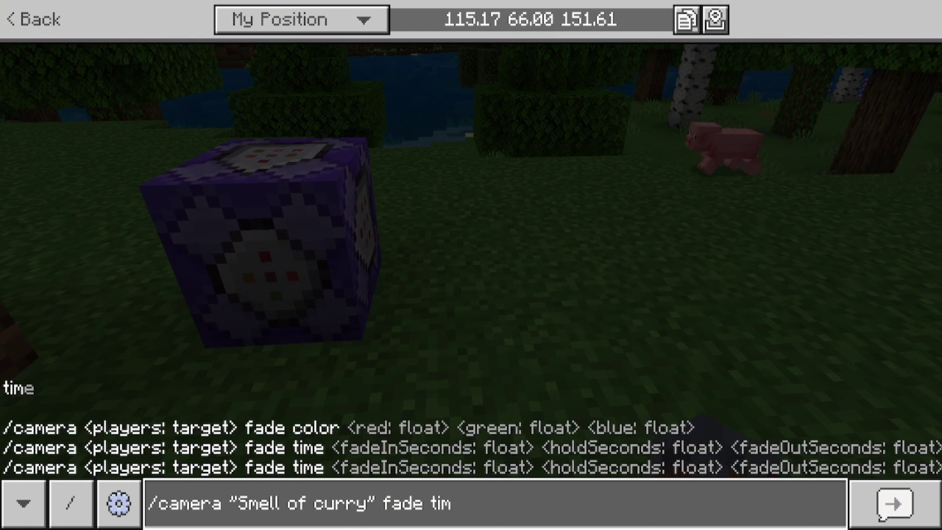
{"action": "key", "text": "BackSpace"}
{"action": "key", "text": "BackSpace"}
{"action": "key", "text": "BackSpace"}
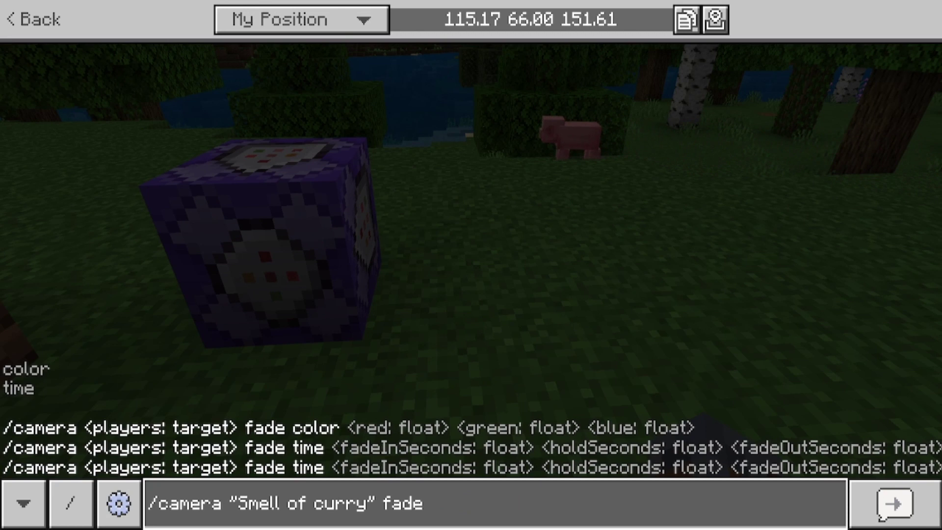
{"action": "key", "text": "BackSpace"}
{"action": "key", "text": "BackSpace"}
{"action": "key", "text": "BackSpace"}
{"action": "key", "text": "BackSpace"}
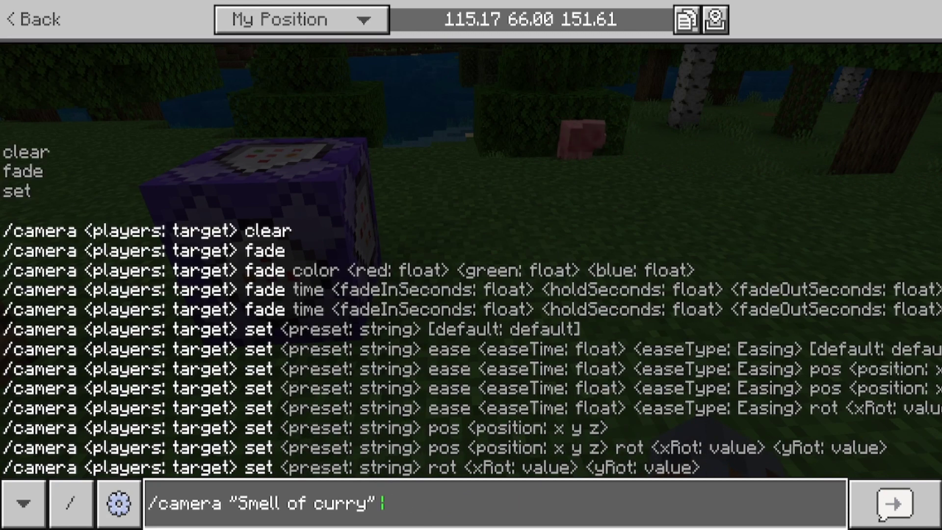
Step: Complete the /camera command with set example:example_free pos ~1~~ and run it
{"action": "type", "text": "set"}
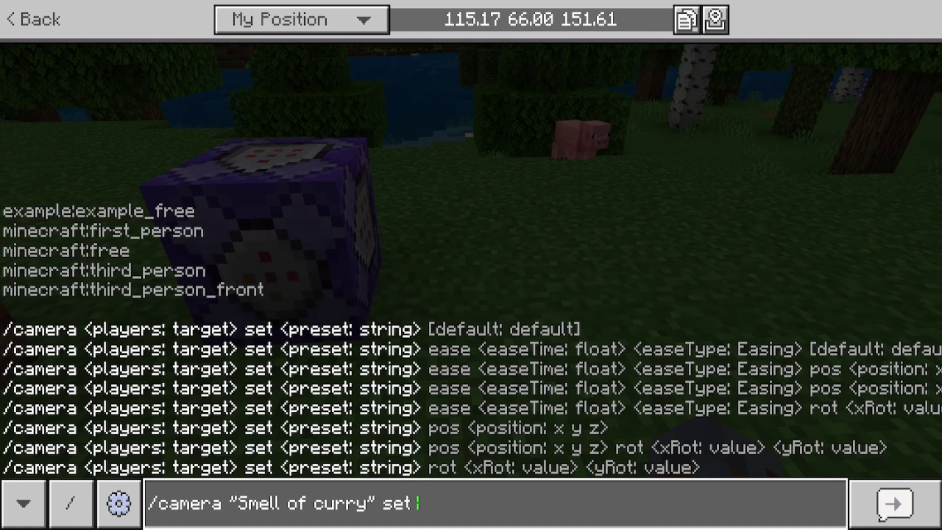
{"action": "key", "text": "Tab"}
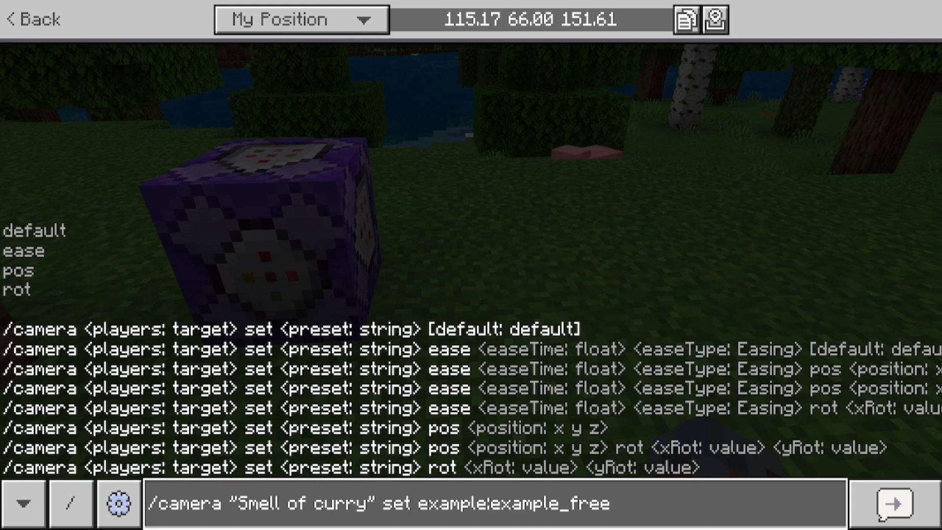
{"action": "type", "text": "pos "}
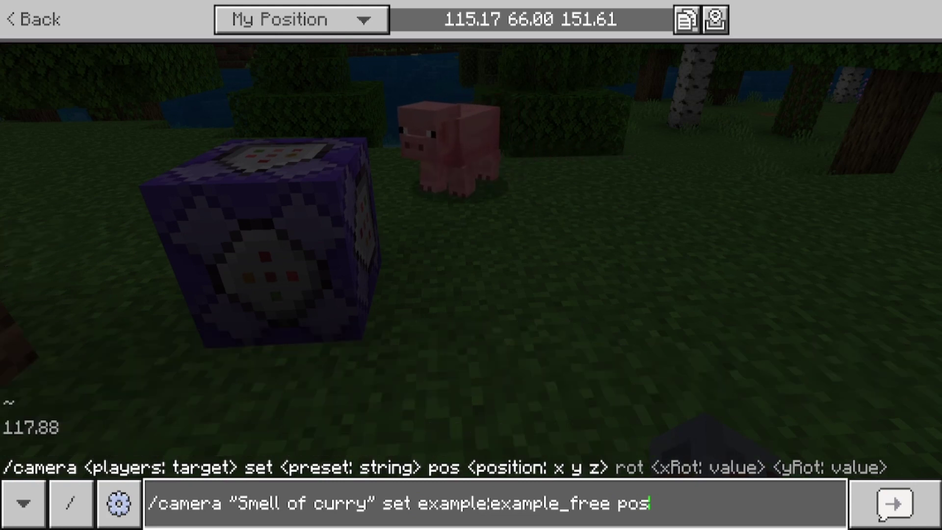
{"action": "type", "text": "~~~"}
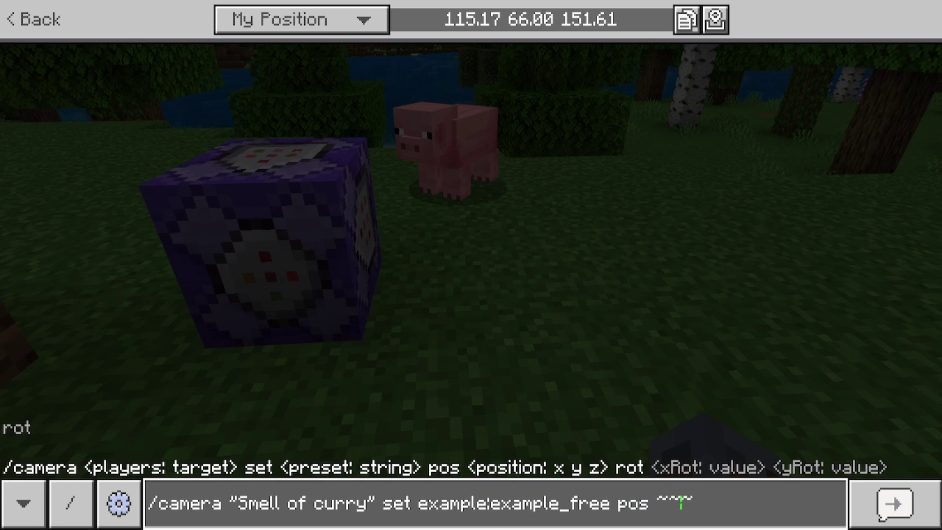
{"action": "key", "text": "Left"}
{"action": "key", "text": "Left"}
{"action": "type", "text": "1"}
{"action": "key", "text": "Return"}
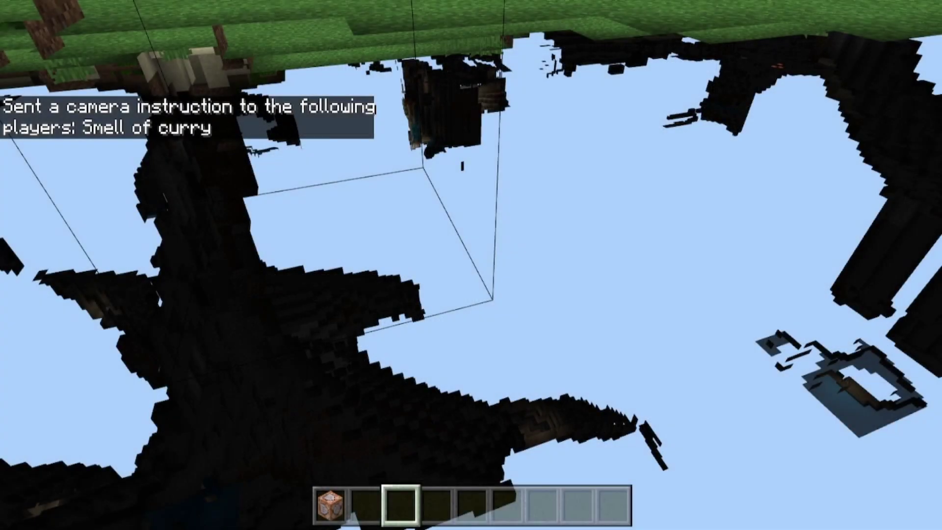
Step: Recall the camera set command, change its position to ~1~1~ and run it
{"action": "key", "text": "t"}
{"action": "key", "text": "Up"}
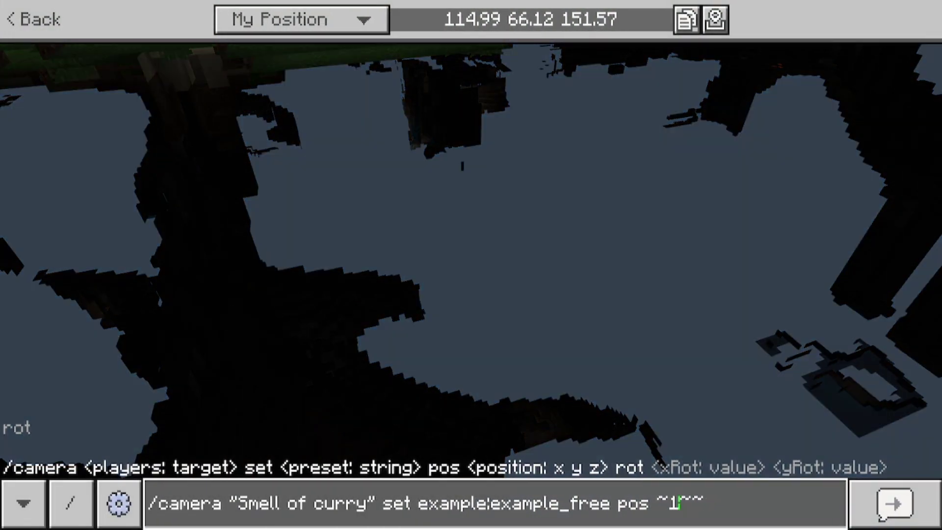
{"action": "key", "text": "Return"}
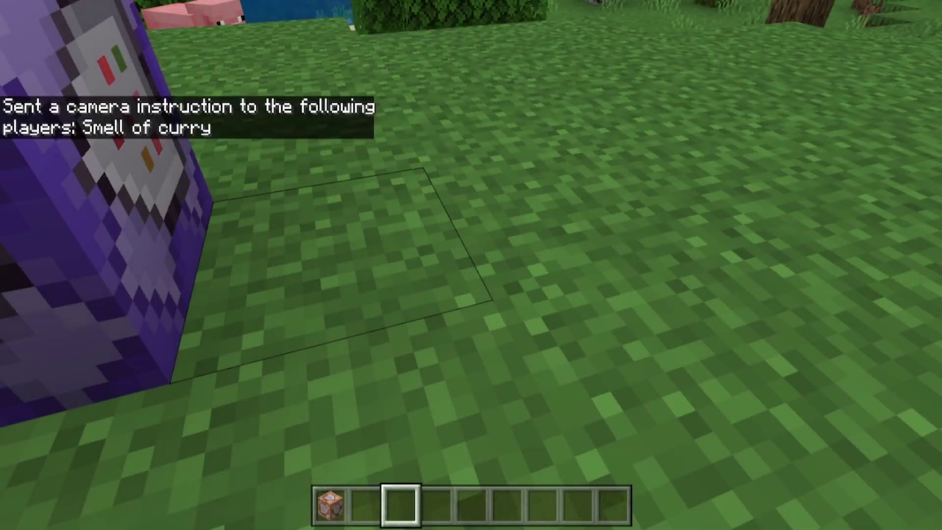
Step: Recall the camera set command, increase its vertical offset to place the camera high above the ground, and run it
{"action": "key", "text": "t"}
{"action": "key", "text": "Up"}
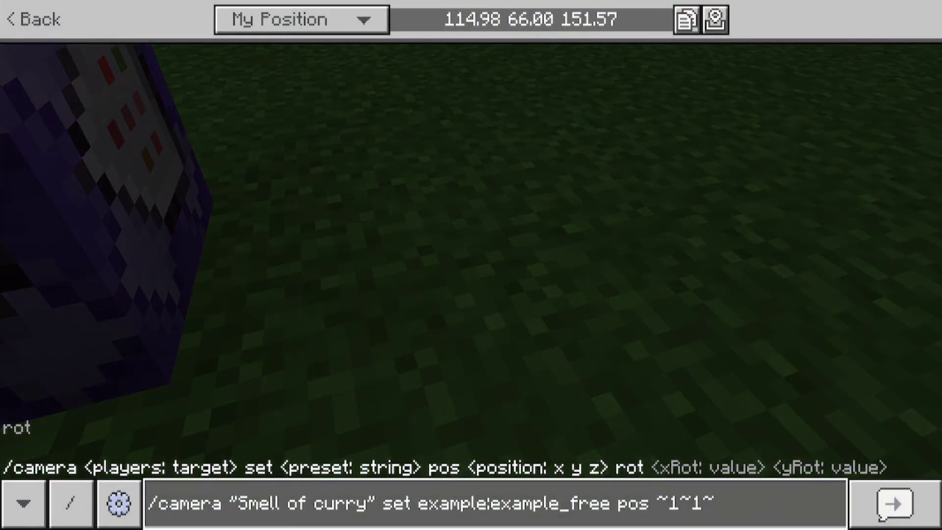
{"action": "key", "text": "Return"}
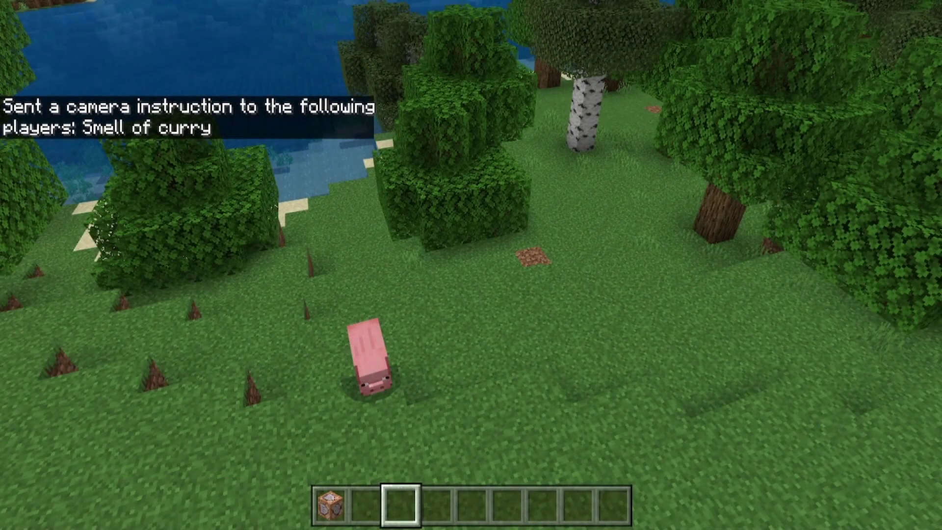
Step: Walk the player into the fixed camera's view near the pig and perform an emote to test the camera
{"action": "key", "text": "w"}
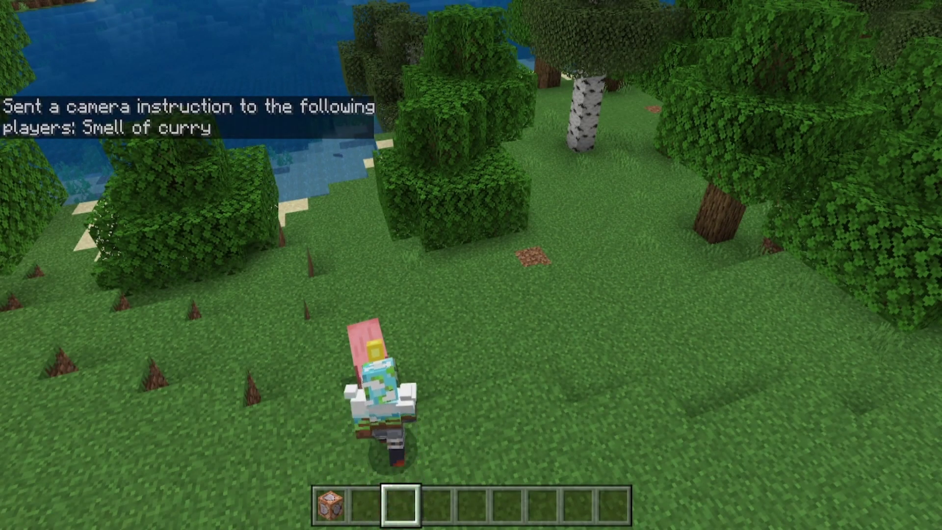
{"action": "key", "text": "d"}
{"action": "key", "text": "a"}
{"action": "key", "text": "w"}
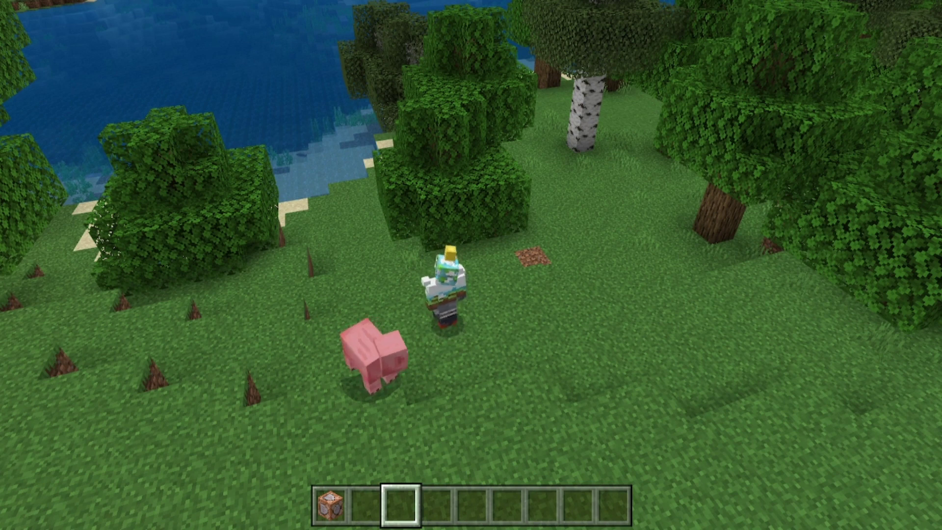
{"action": "key", "text": "b"}
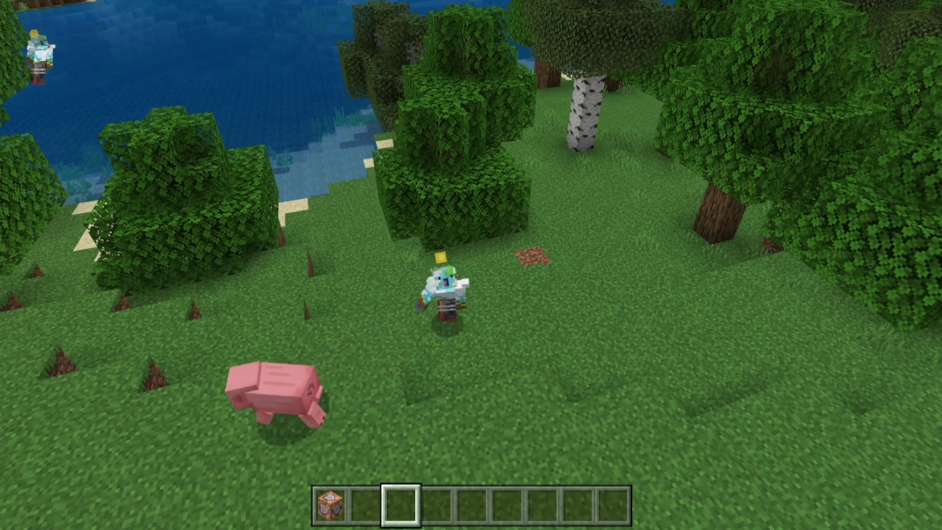
Step: Walk and jump the player across the grass within the fixed camera's view until it leaves the frame
{"action": "key", "text": "w"}
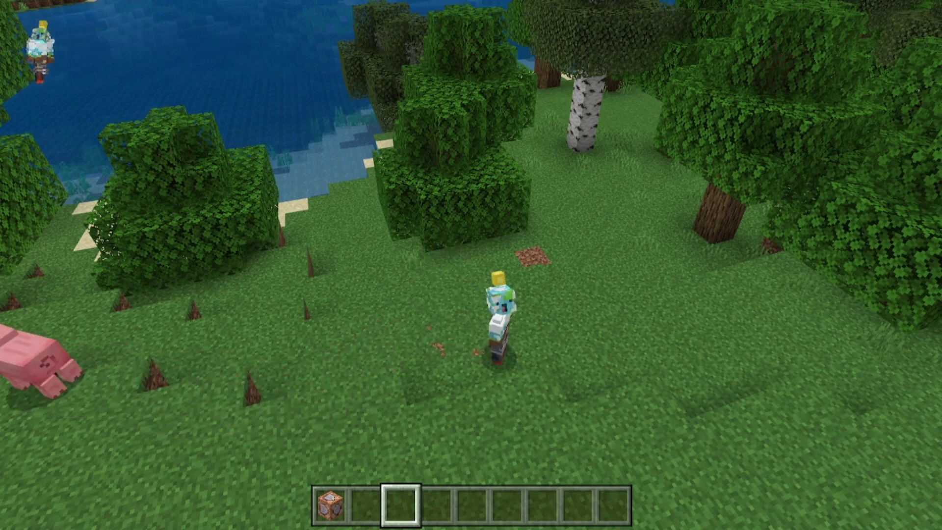
{"action": "key", "text": "w"}
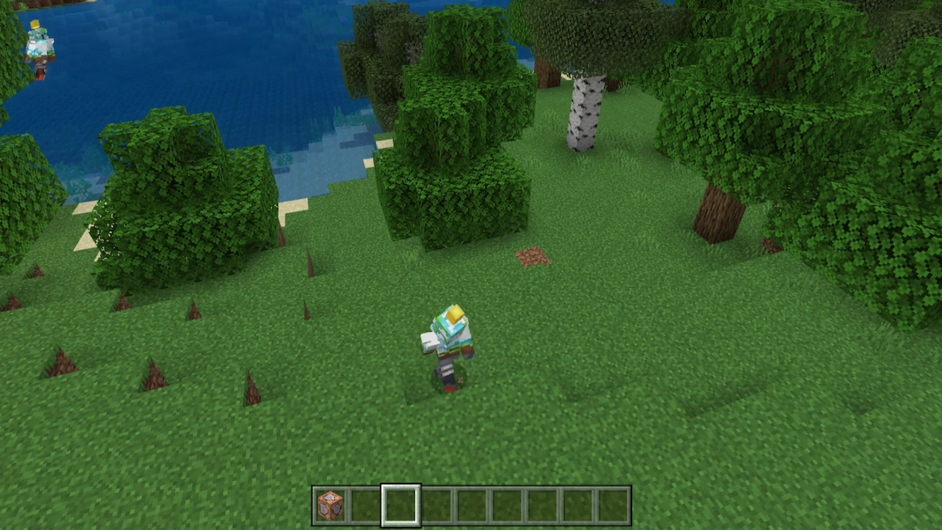
{"action": "key", "text": "space"}
{"action": "key", "text": "w"}
{"action": "key", "text": "space"}
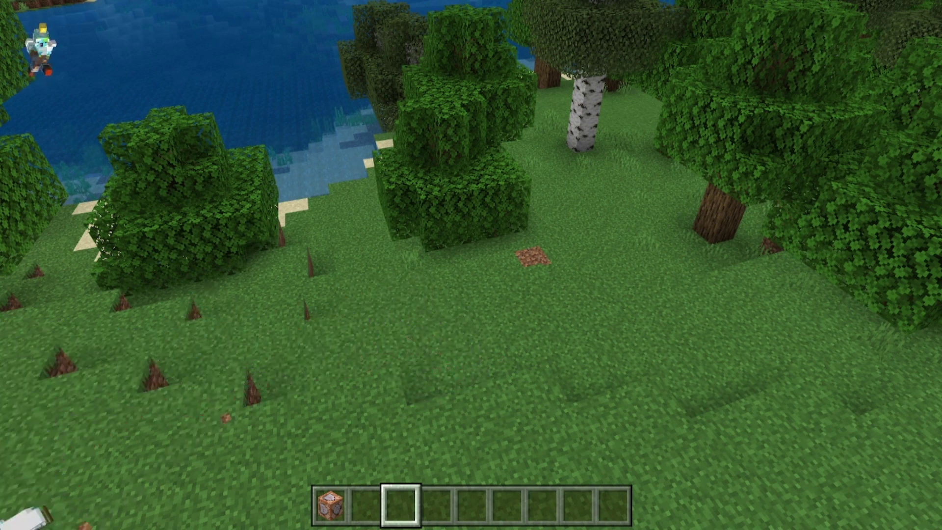
{"action": "key", "text": "w"}
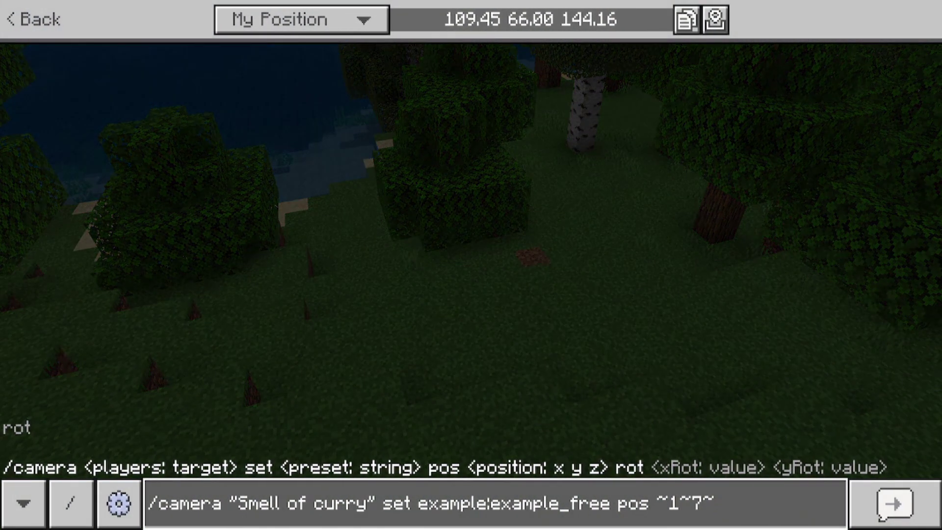
Step: Recall the /camera clear command and run it to return to the player's own view
{"action": "type", "text": "1 1 1"}
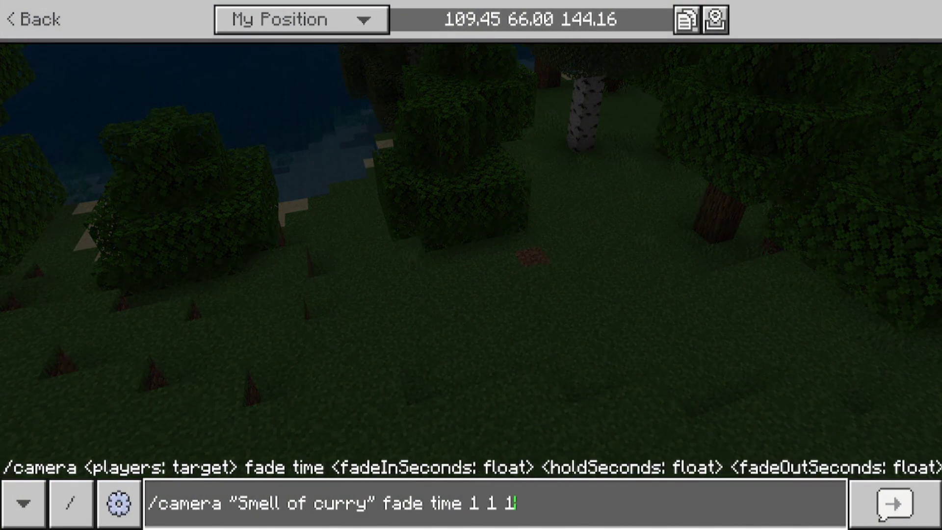
{"action": "key", "text": "Up"}
{"action": "key", "text": "Up"}
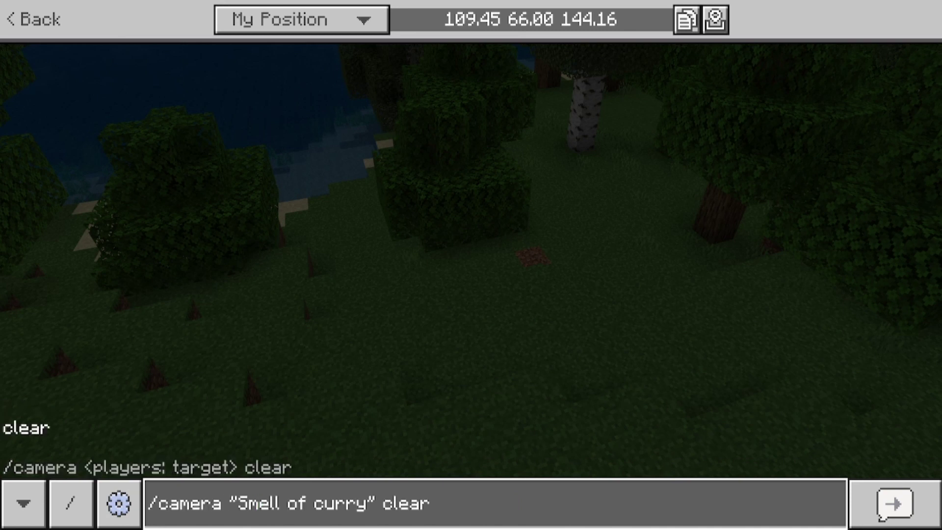
{"action": "key", "text": "Return"}
{"action": "key", "text": "Escape"}
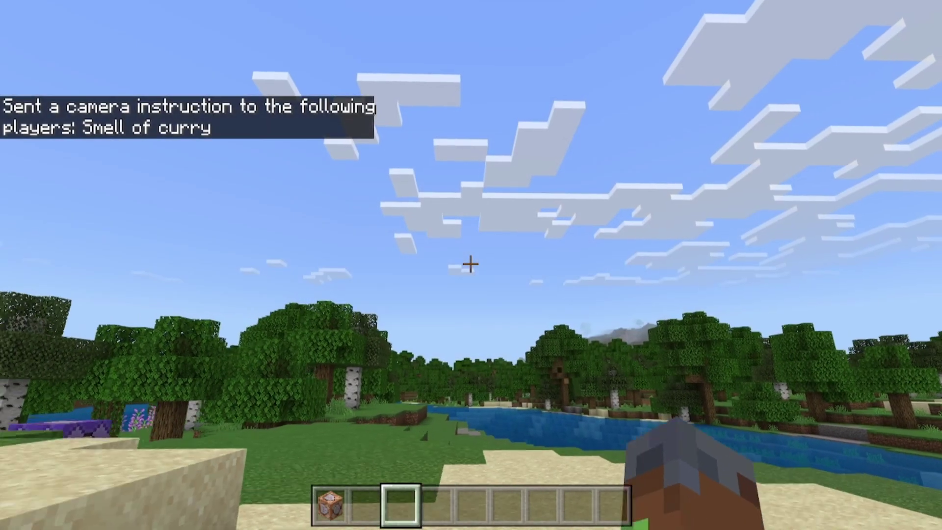
Step: Recall the set example:example_free pos ~1~7~ command, append rot ~~ and run it
{"action": "key", "text": "t"}
{"action": "key", "text": "Up"}
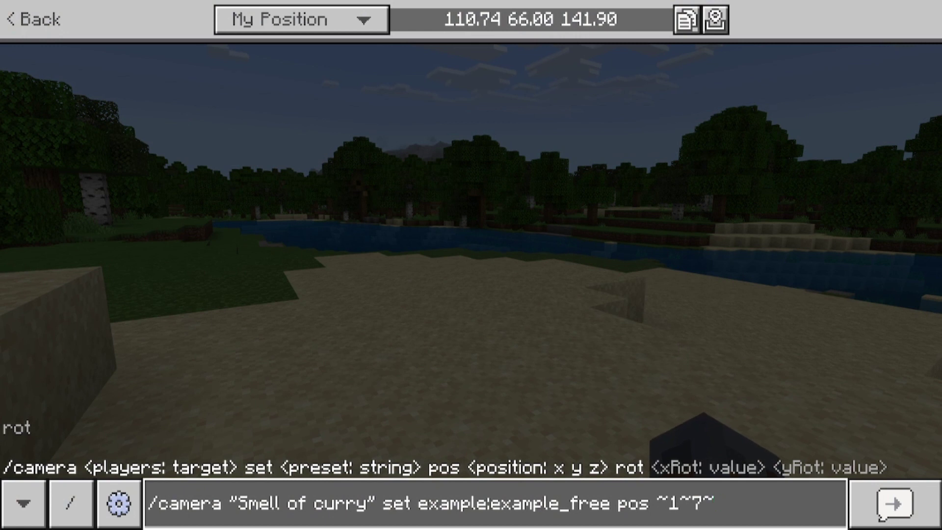
{"action": "key", "text": "Tab"}
{"action": "type", "text": "~~"}
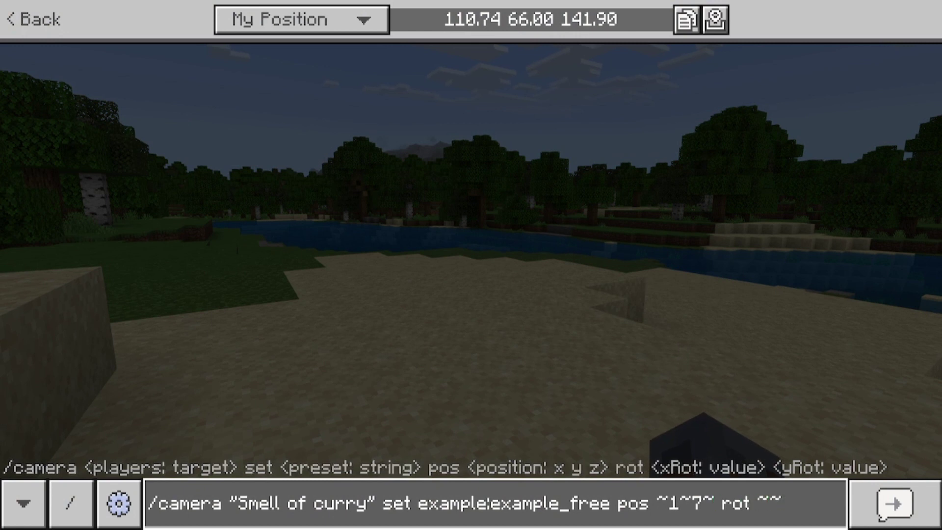
{"action": "key", "text": "Return"}
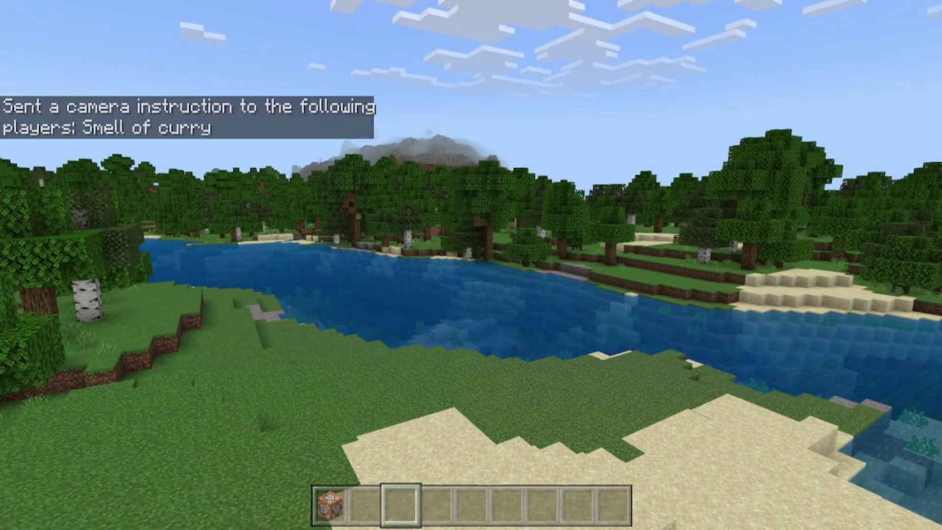
Step: Rerun the free camera command with rot ~~ while the player faces other directions, and clear the camera
{"action": "key", "text": "t"}
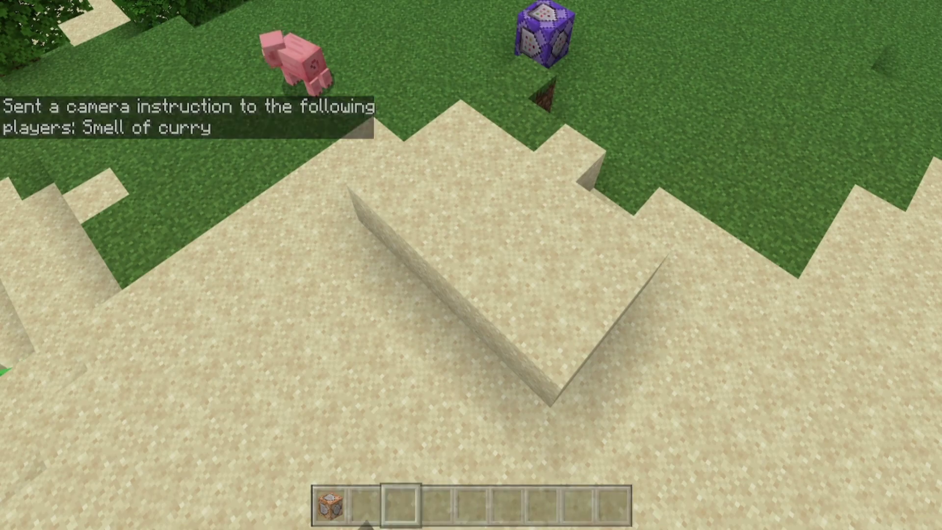
{"action": "key", "text": "t"}
{"action": "key", "text": "Up"}
{"action": "key", "text": "Return"}
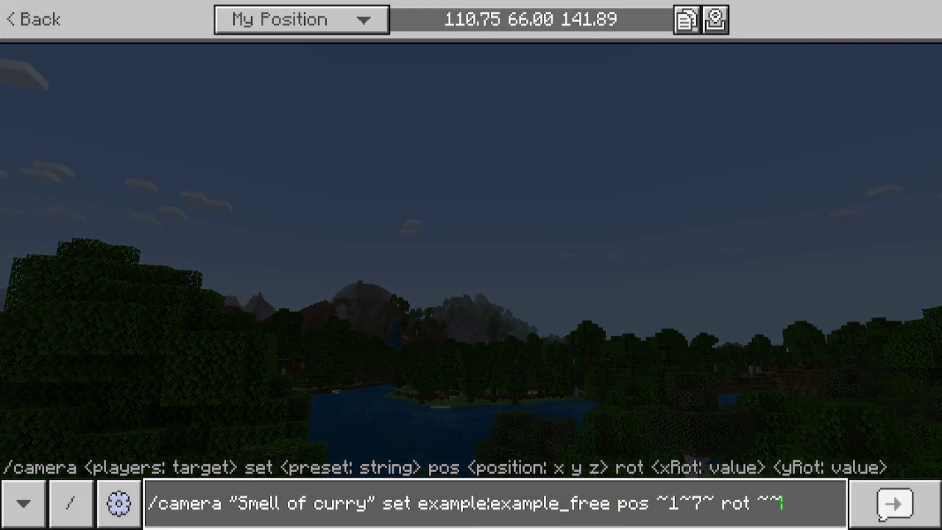
{"action": "key", "text": "Return"}
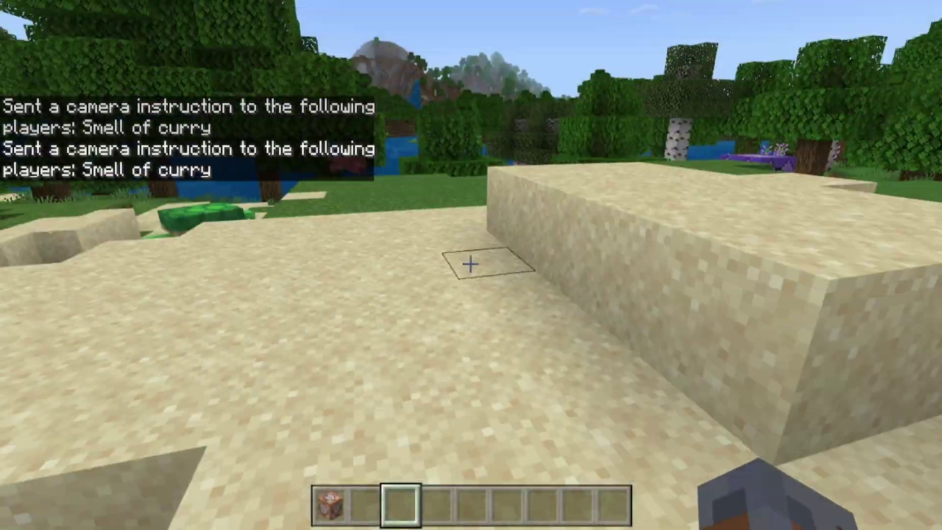
{"action": "key", "text": "t"}
{"action": "key", "text": "Escape"}
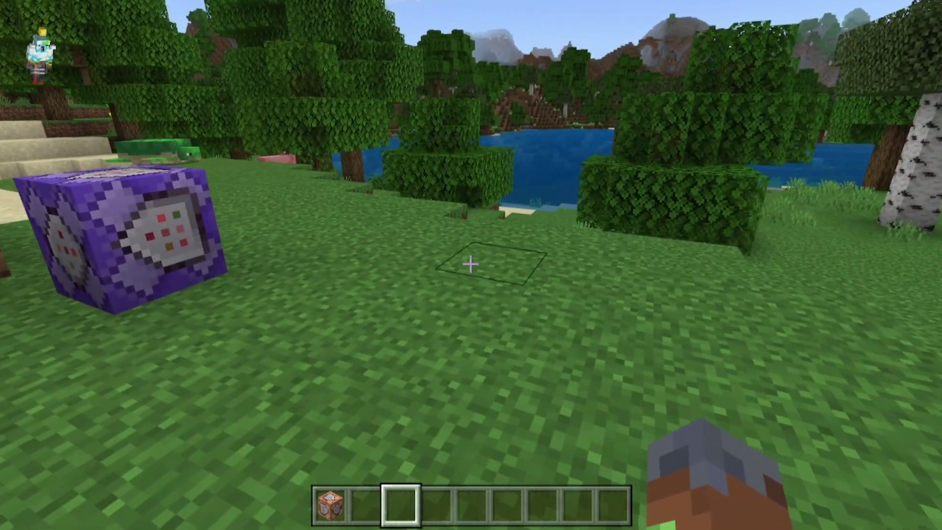
Step: Move the player near the purple command block and rewrite the recalled clear command as set example:example_free
{"action": "key", "text": "a"}
{"action": "key", "text": "s"}
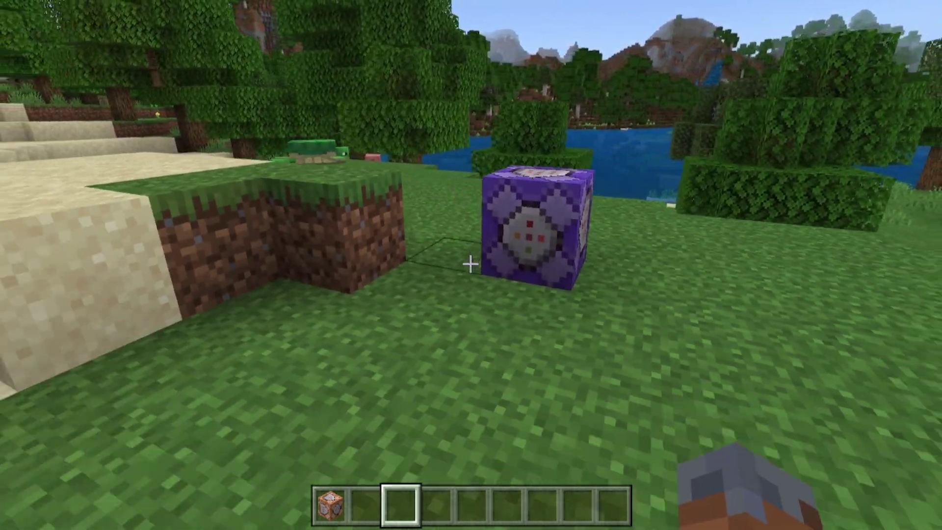
{"action": "key", "text": "slash"}
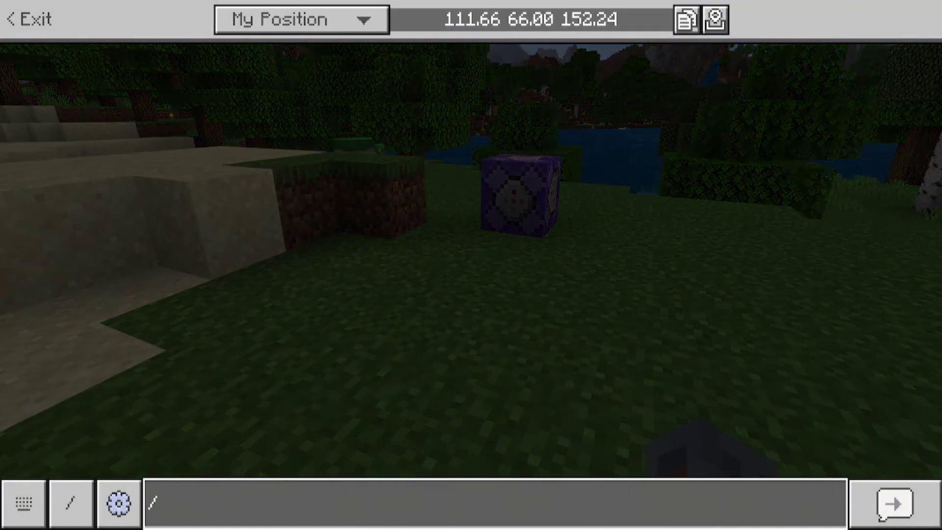
{"action": "key", "text": "Up"}
{"action": "key", "text": "BackSpace"}
{"action": "key", "text": "BackSpace"}
{"action": "key", "text": "BackSpace"}
{"action": "key", "text": "BackSpace"}
{"action": "key", "text": "BackSpace"}
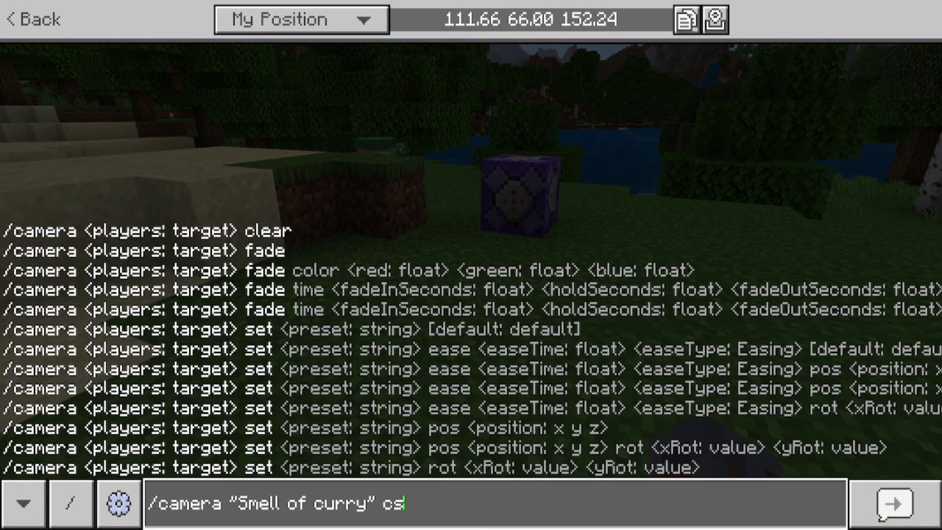
{"action": "type", "text": "set"}
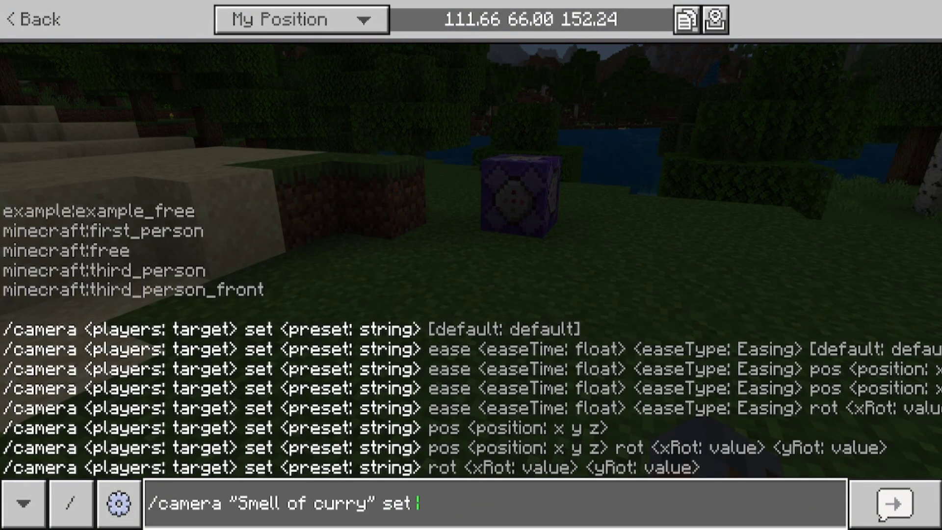
{"action": "key", "text": "Tab"}
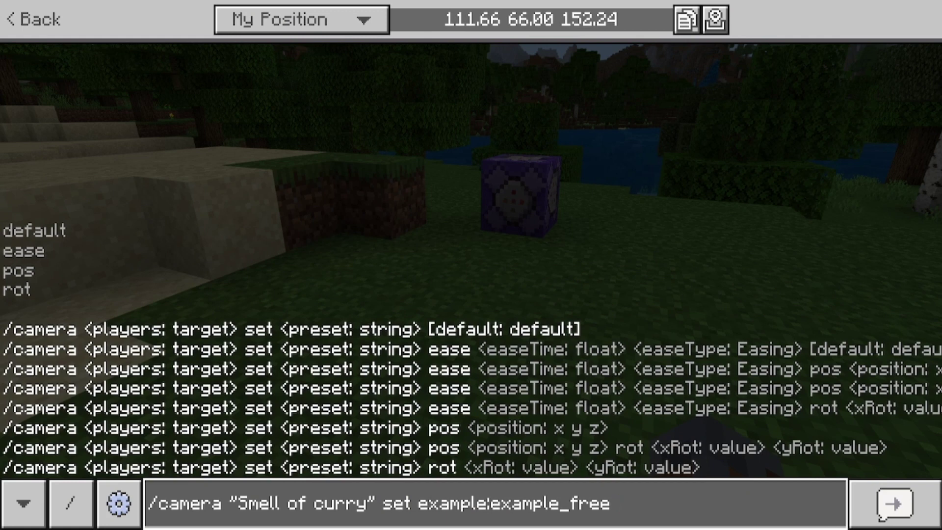
Step: Extend the camera command with an ease time of 1 second and the out_back easing type
{"action": "type", "text": "ease"}
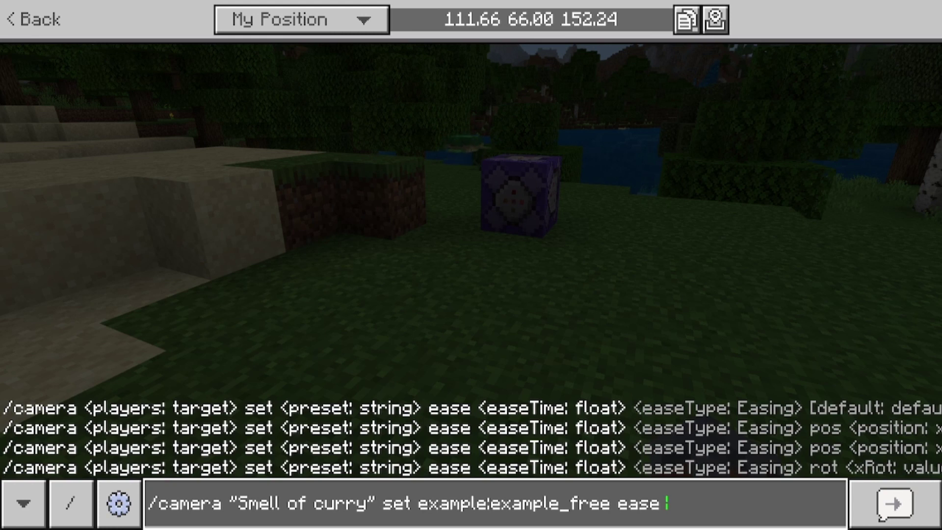
{"action": "type", "text": "1"}
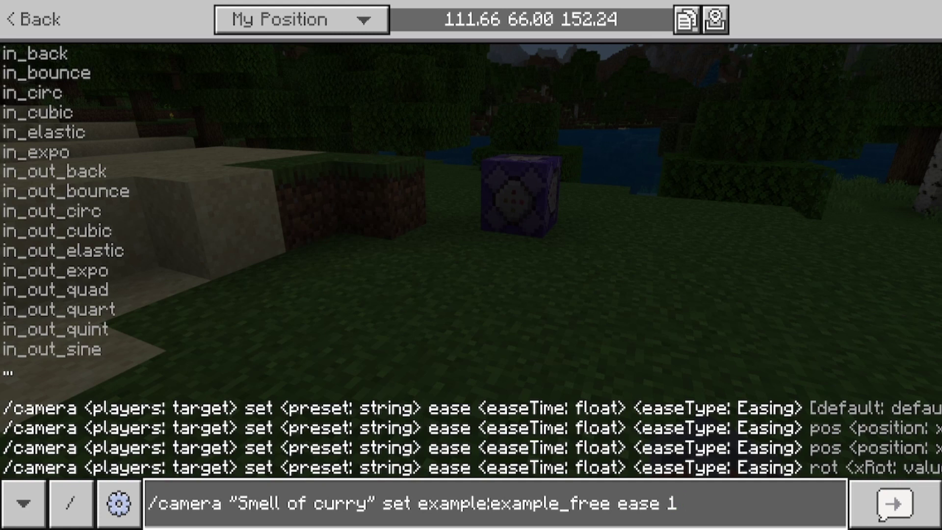
{"action": "type", "text": "out"}
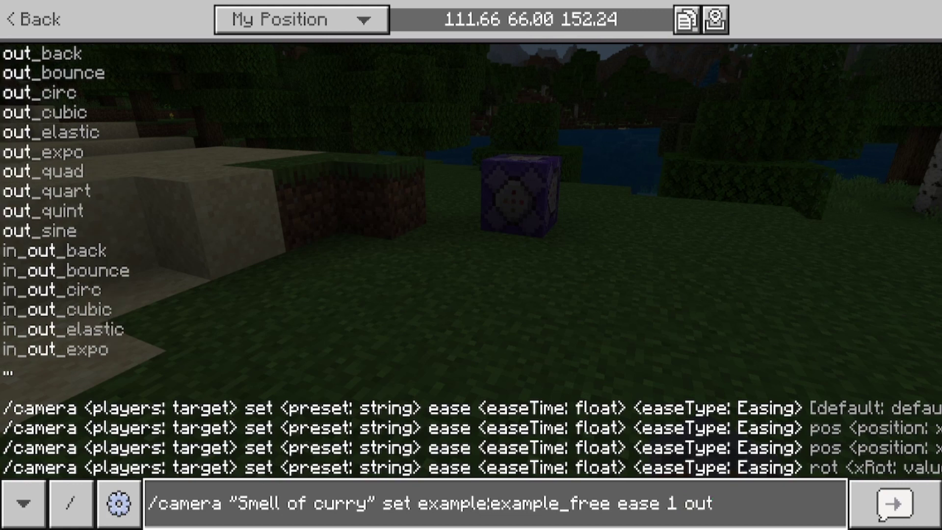
{"action": "type", "text": "_sine"}
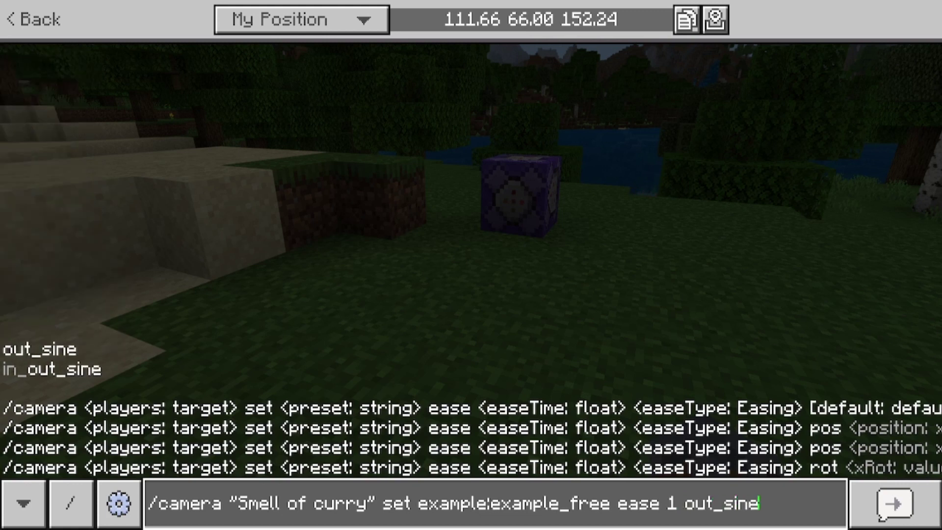
{"action": "key", "text": "BackSpace"}
{"action": "key", "text": "BackSpace"}
{"action": "key", "text": "BackSpace"}
{"action": "key", "text": "BackSpace"}
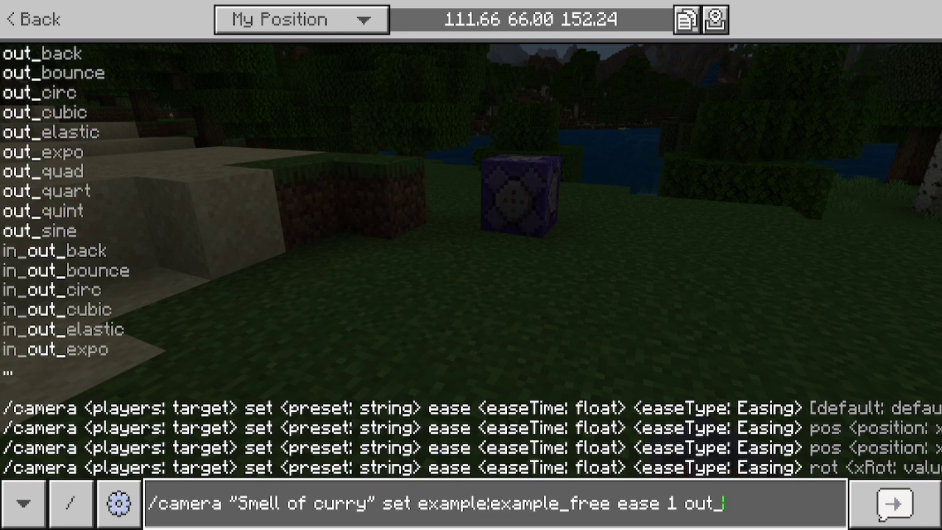
{"action": "type", "text": "back"}
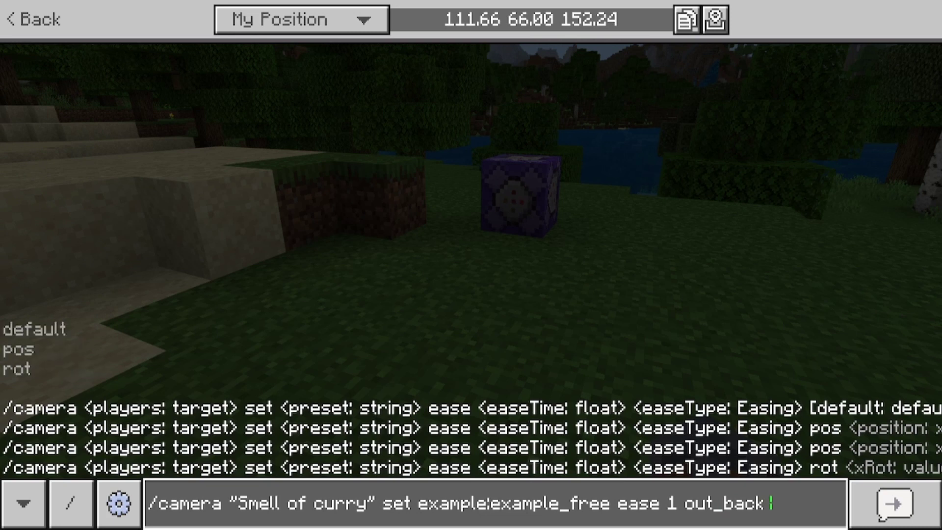
Step: Complete the ease command with pos ~6~6~ and run it
{"action": "type", "text": " pos"}
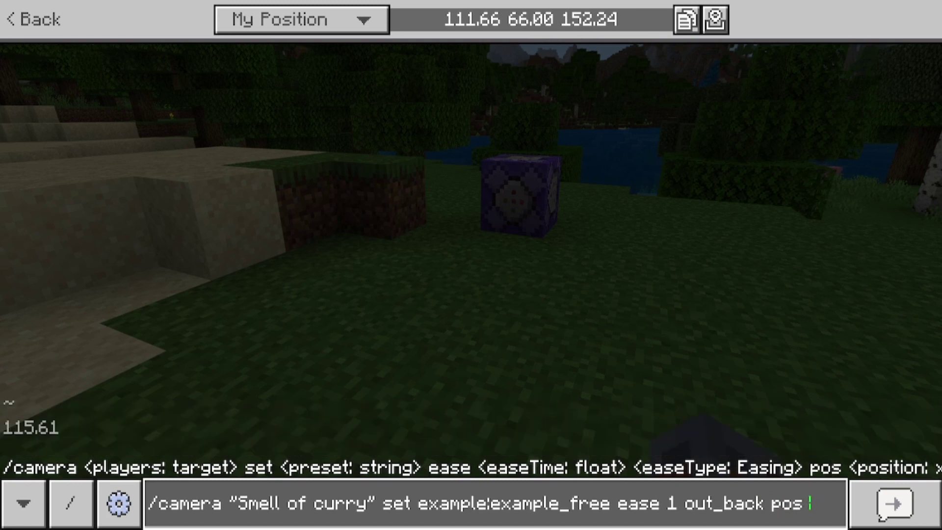
{"action": "type", "text": " ~~~"}
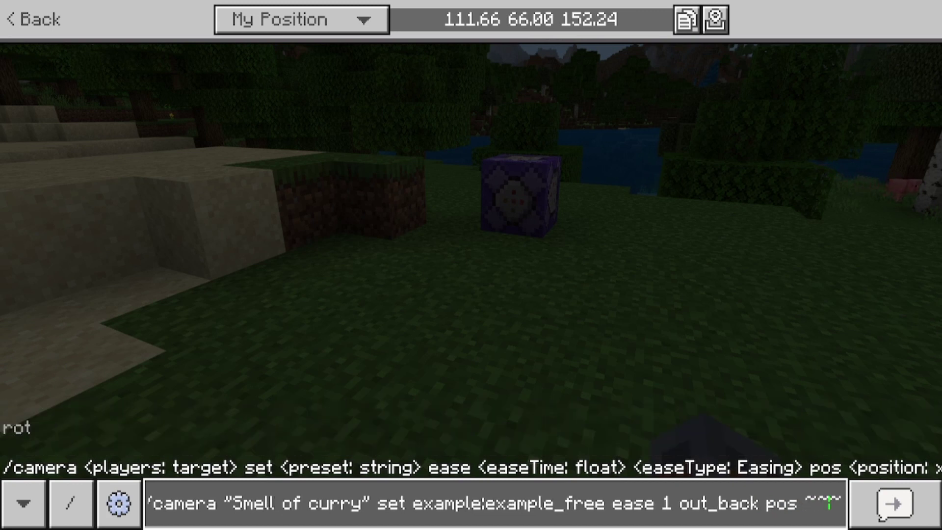
{"action": "type", "text": "6"}
{"action": "key", "text": "Right"}
{"action": "type", "text": "6"}
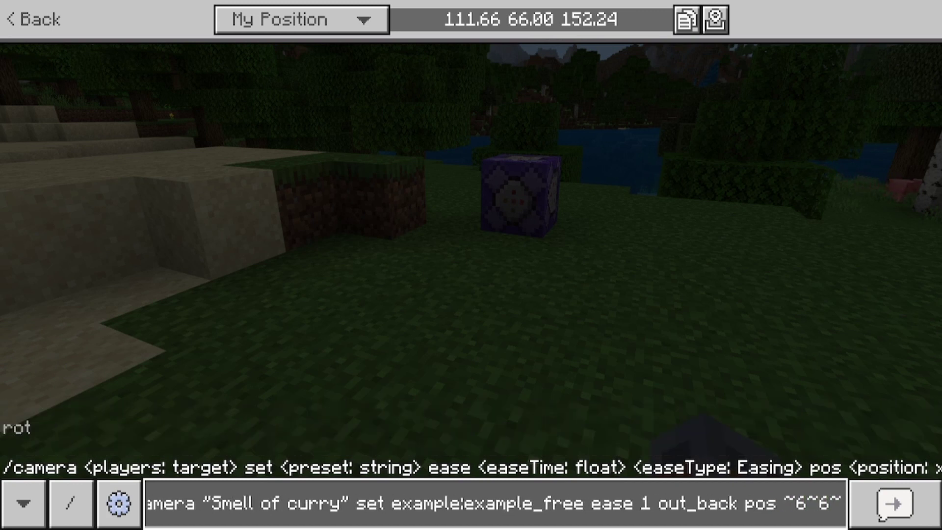
{"action": "key", "text": "Return"}
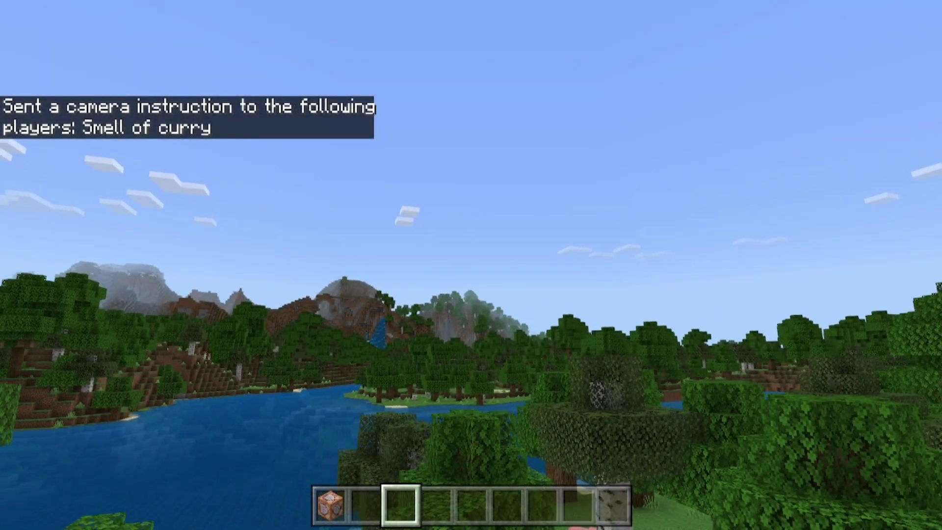
Step: Recall the /camera clear command and run it to end the eased free camera
{"action": "key", "text": "t"}
{"action": "key", "text": "Up"}
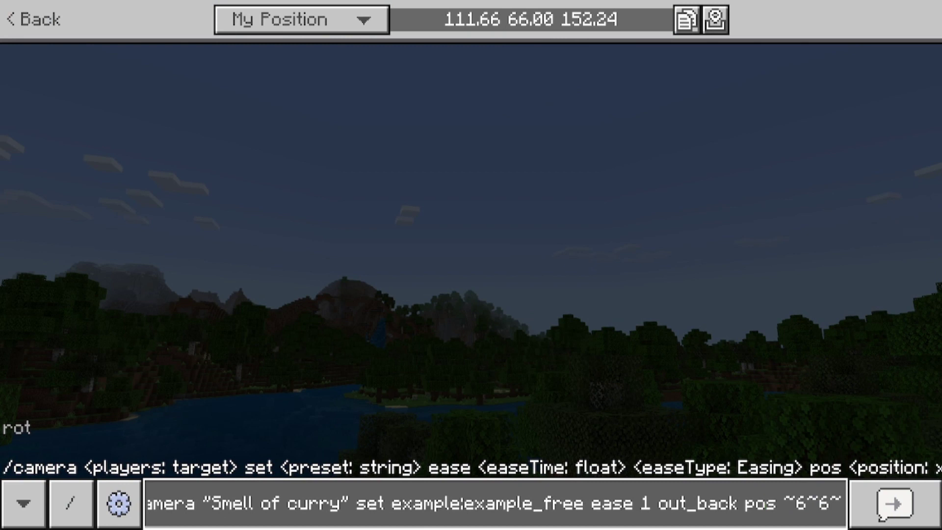
{"action": "key", "text": "Up"}
{"action": "key", "text": "Return"}
Step: Try to rerun the recalled ease command with in_out_sine in place of out_back pos, keeping the ~6~6~ coordinates
{"action": "key", "text": "t"}
{"action": "key", "text": "Up"}
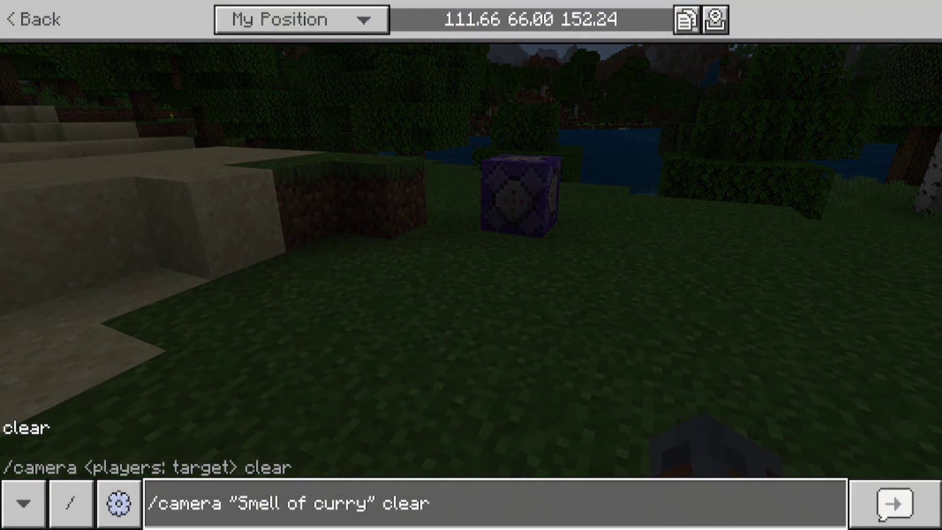
{"action": "key", "text": "Up"}
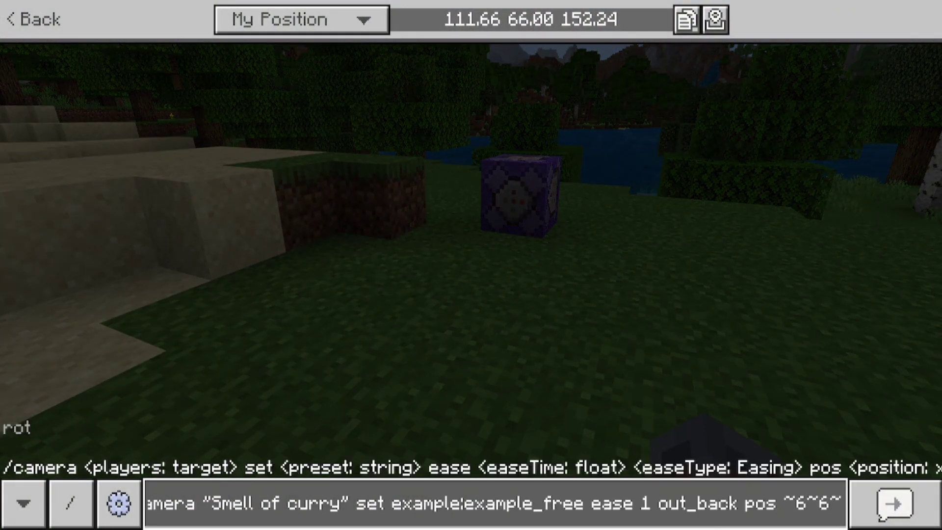
{"action": "key", "text": "BackSpace"}
{"action": "key", "text": "BackSpace"}
{"action": "key", "text": "BackSpace"}
{"action": "key", "text": "BackSpace"}
{"action": "key", "text": "BackSpace"}
{"action": "key", "text": "BackSpace"}
{"action": "key", "text": "BackSpace"}
{"action": "key", "text": "BackSpace"}
{"action": "key", "text": "BackSpace"}
{"action": "key", "text": "BackSpace"}
{"action": "key", "text": "BackSpace"}
{"action": "key", "text": "BackSpace"}
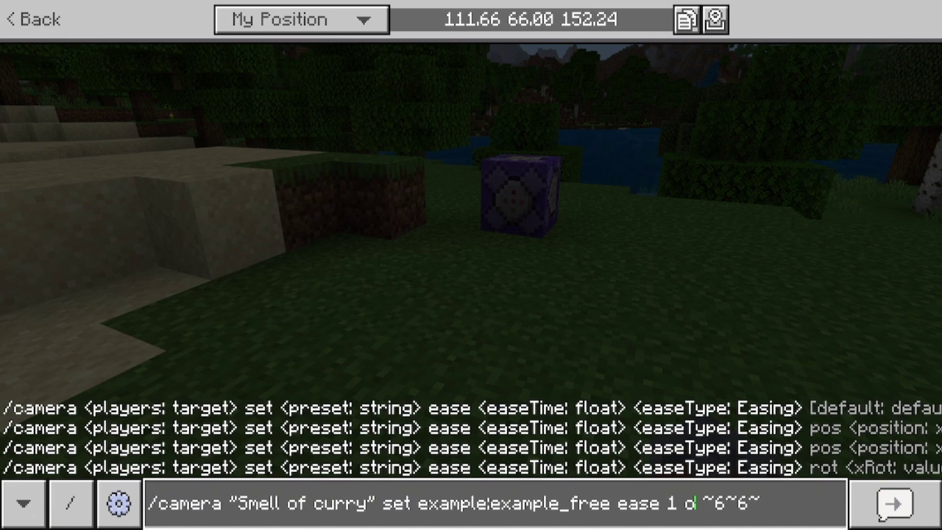
{"action": "type", "text": "in_out_s"}
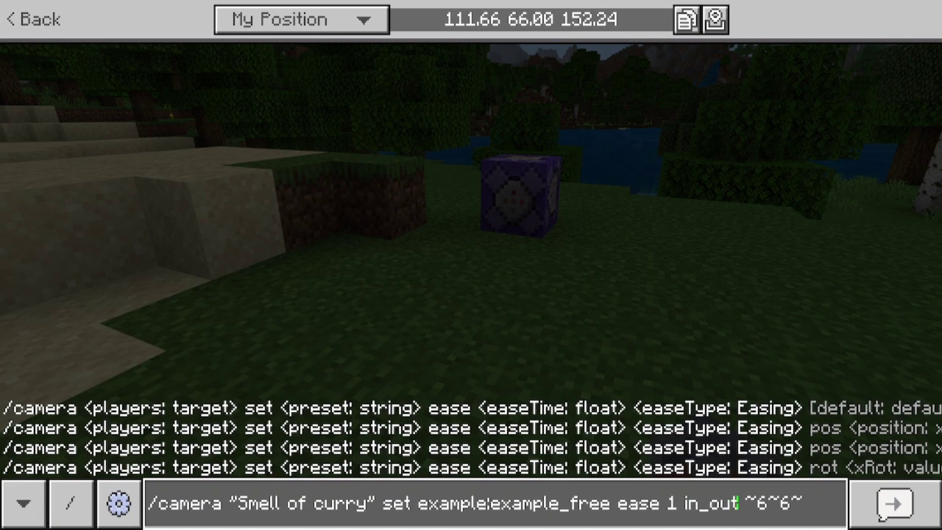
{"action": "type", "text": "ine"}
{"action": "key", "text": "Return"}
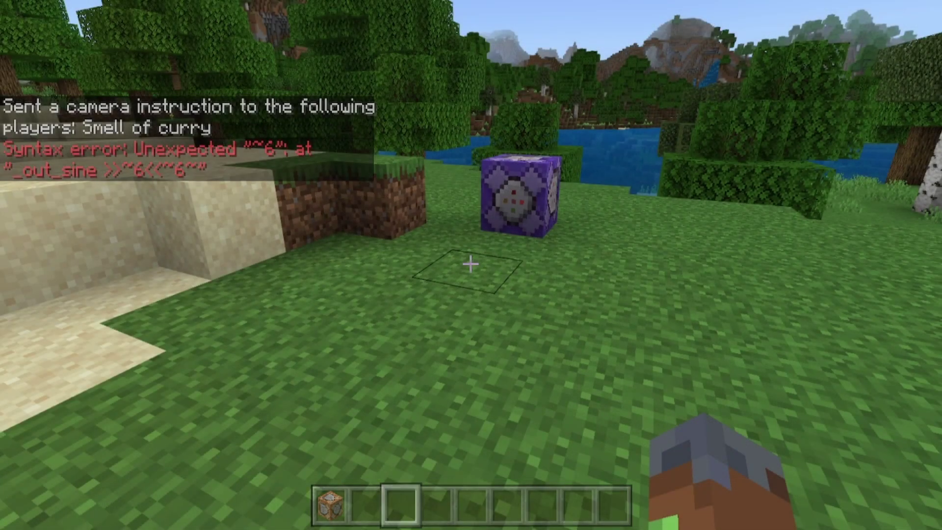
Step: Recall the rejected in_out_sine ease command and remove its ~6~6~ coordinates
{"action": "key", "text": "t"}
{"action": "key", "text": "Up"}
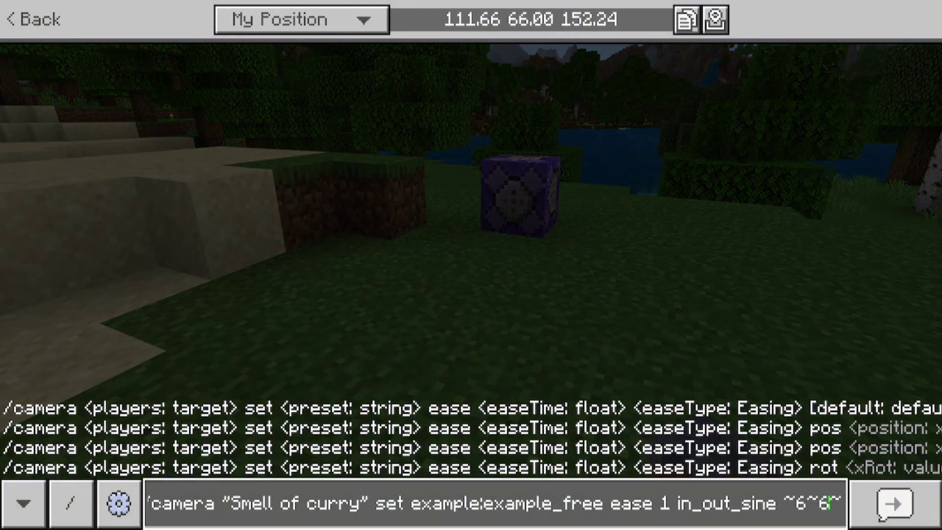
{"action": "key", "text": "BackSpace"}
{"action": "key", "text": "BackSpace"}
{"action": "key", "text": "BackSpace"}
{"action": "key", "text": "BackSpace"}
{"action": "key", "text": "BackSpace"}
{"action": "key", "text": "BackSpace"}
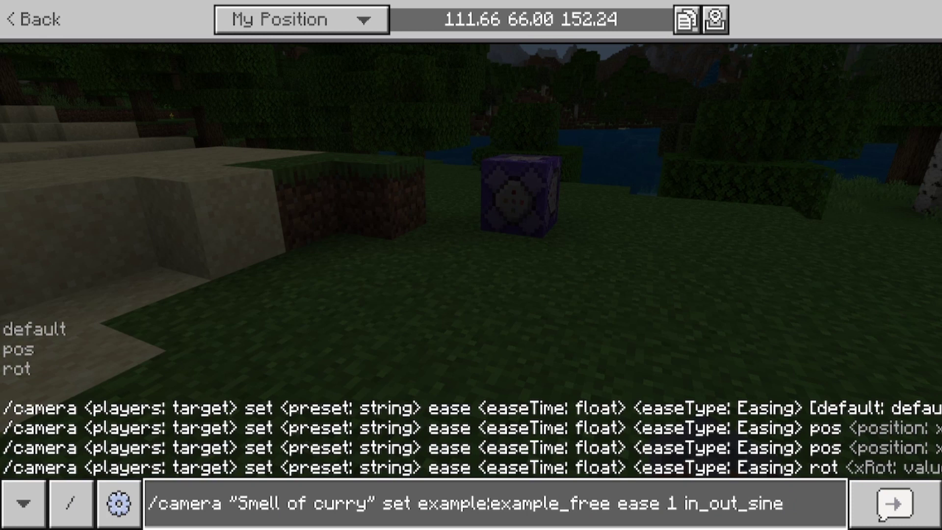
Step: Complete the in_out_sine ease command with pos ~6~6~ and run it
{"action": "type", "text": "pos ~~~"}
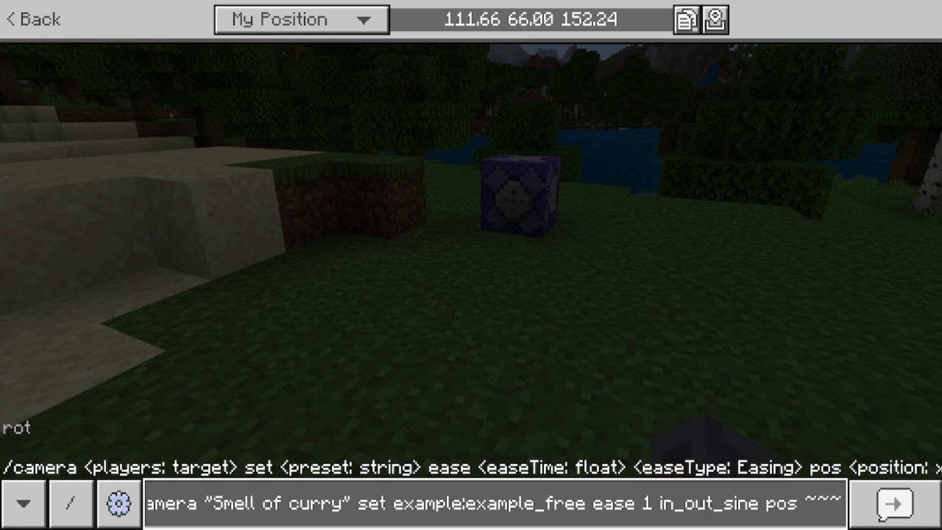
{"action": "key", "text": "Left"}
{"action": "key", "text": "Left"}
{"action": "type", "text": "6"}
{"action": "key", "text": "Right"}
{"action": "type", "text": "6"}
{"action": "key", "text": "Return"}
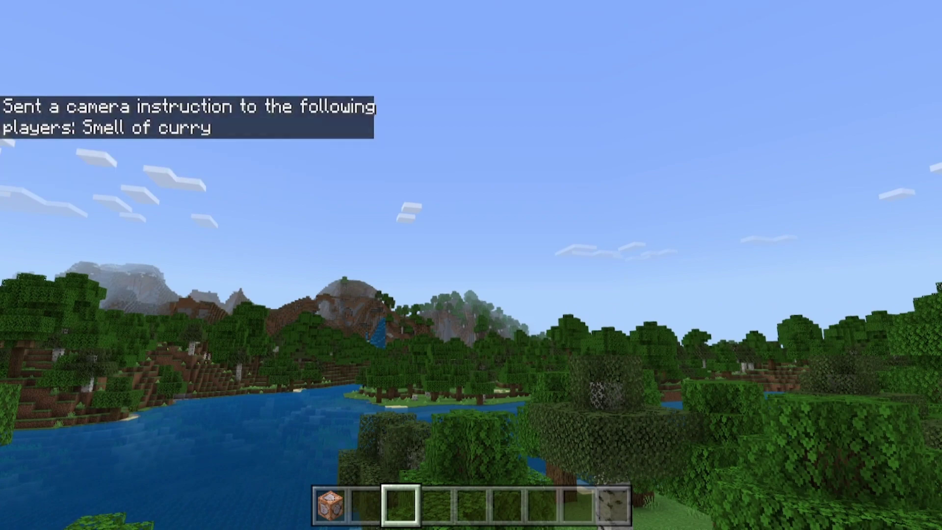
Step: Recall the /camera clear command and run it to return to the normal player view
{"action": "key", "text": "t"}
{"action": "key", "text": "Up"}
{"action": "key", "text": "Up"}
{"action": "key", "text": "Return"}
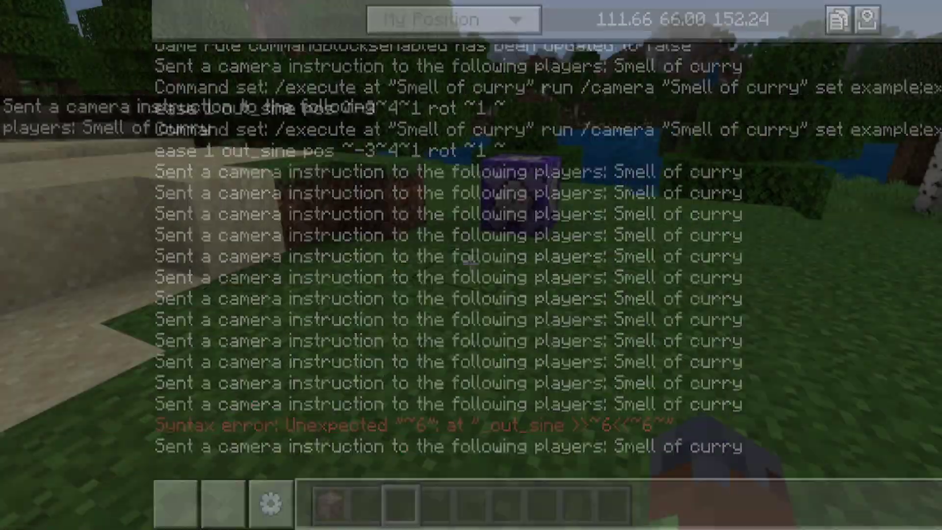
{"action": "key", "text": "w"}
{"action": "key", "text": "space"}
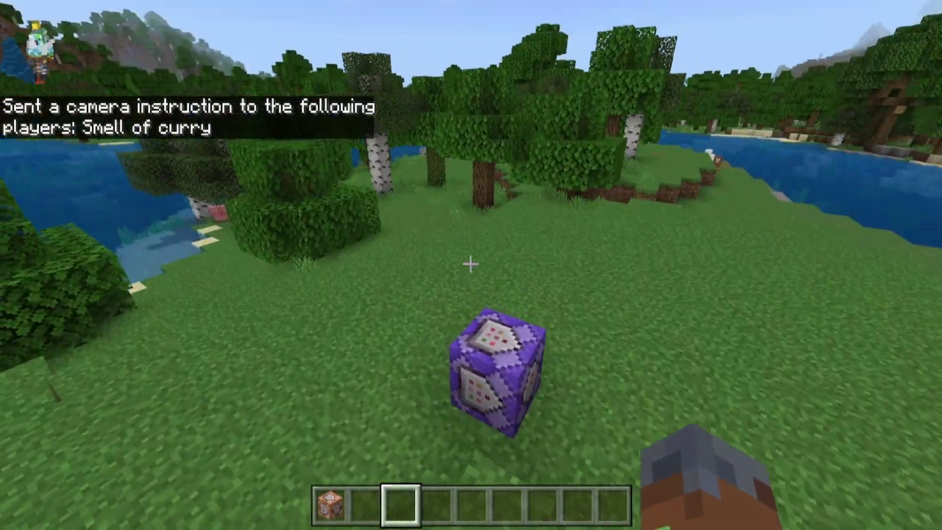
{"action": "key", "text": "w"}
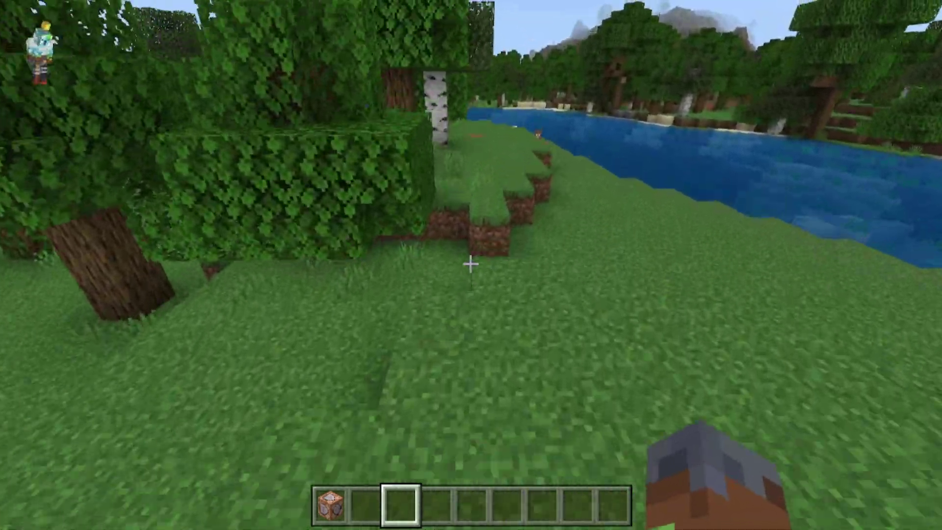
{"action": "key", "text": "w"}
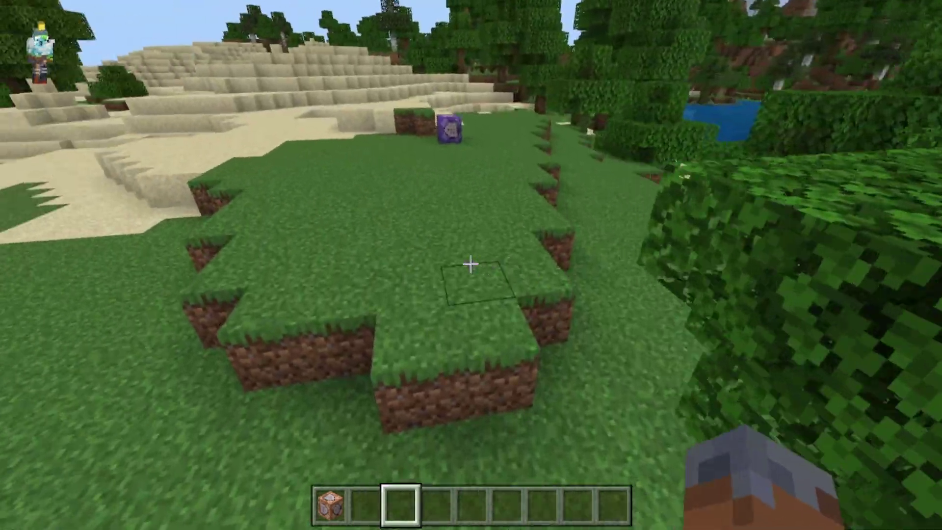
{"action": "key", "text": "w"}
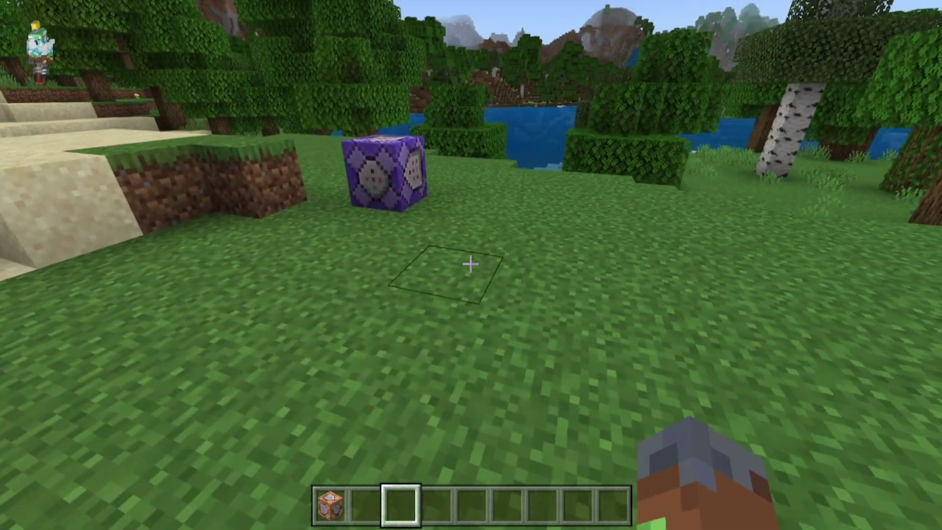
Step: Pause the game, switch to the Camera Command documentation in the browser, and examine the behavior pack folder structure and example camera preset JSON
{"action": "key", "text": "Escape"}
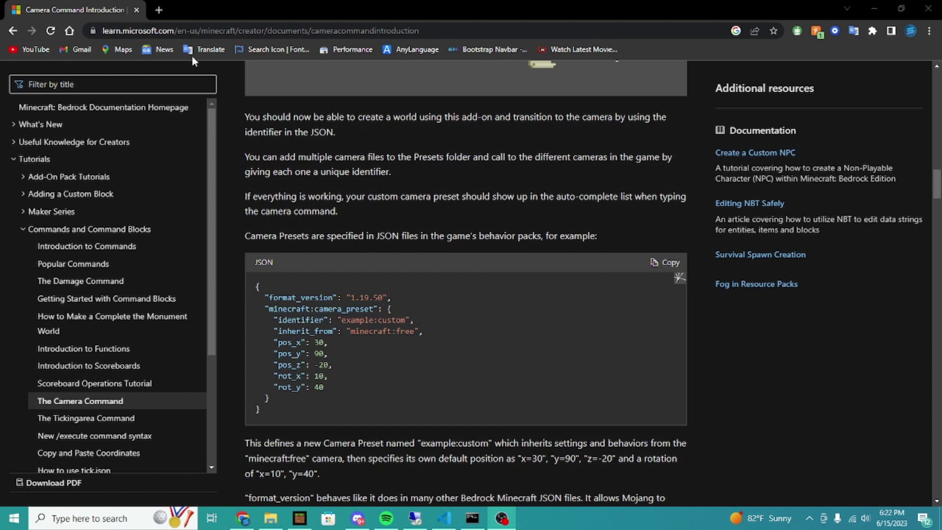
{"action": "scroll", "coordinate": [363, 347], "scroll_direction": "up", "scroll_amount": 8}
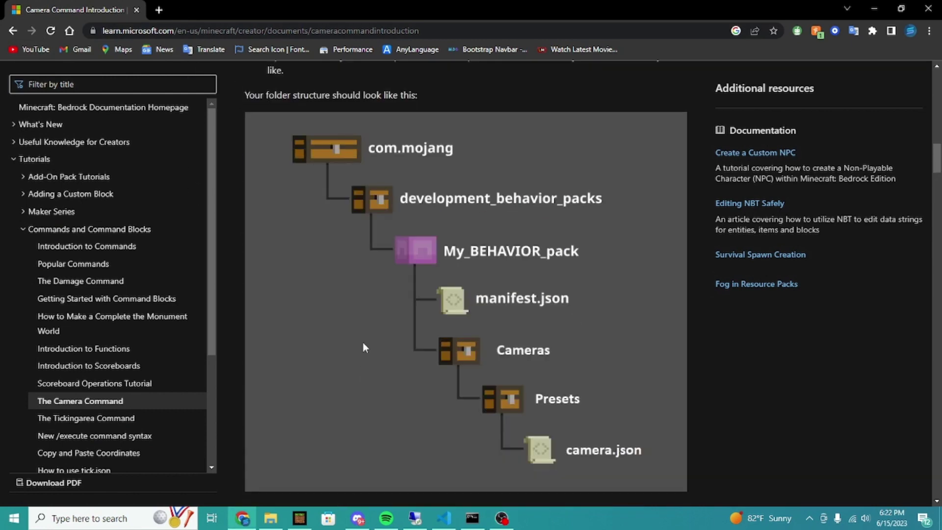
{"action": "scroll", "coordinate": [363, 347], "scroll_direction": "up", "scroll_amount": 8}
{"action": "scroll", "coordinate": [463, 272], "scroll_direction": "down", "scroll_amount": 9}
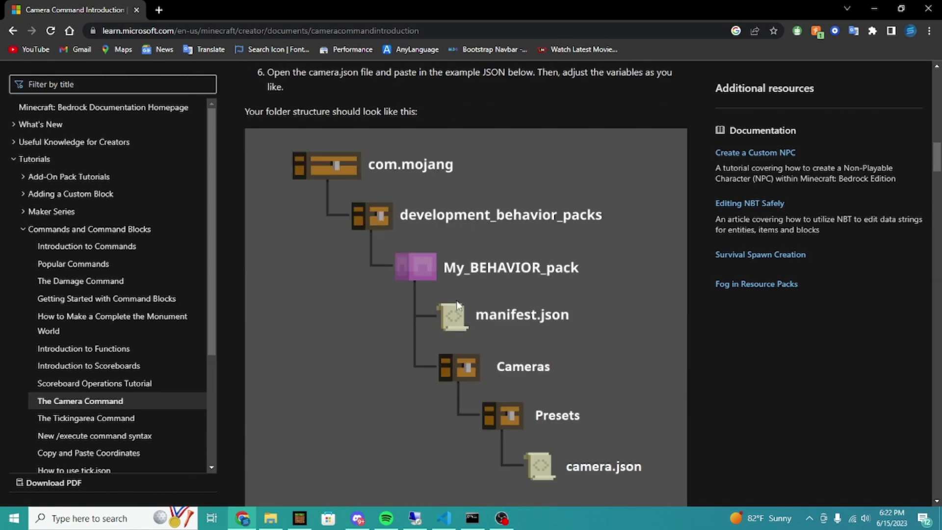
{"action": "scroll", "coordinate": [455, 303], "scroll_direction": "down", "scroll_amount": 10}
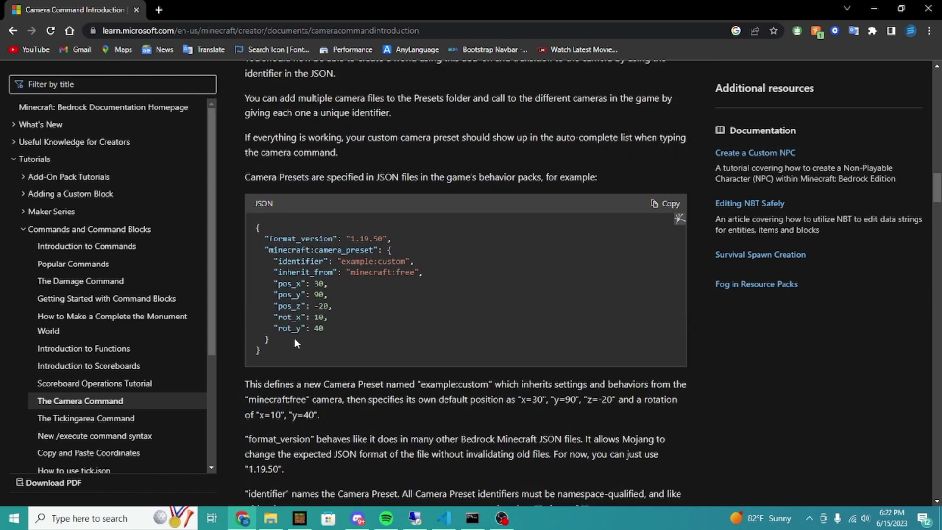
{"action": "left_click_drag", "start_coordinate": [269, 366], "coordinate": [257, 227]}
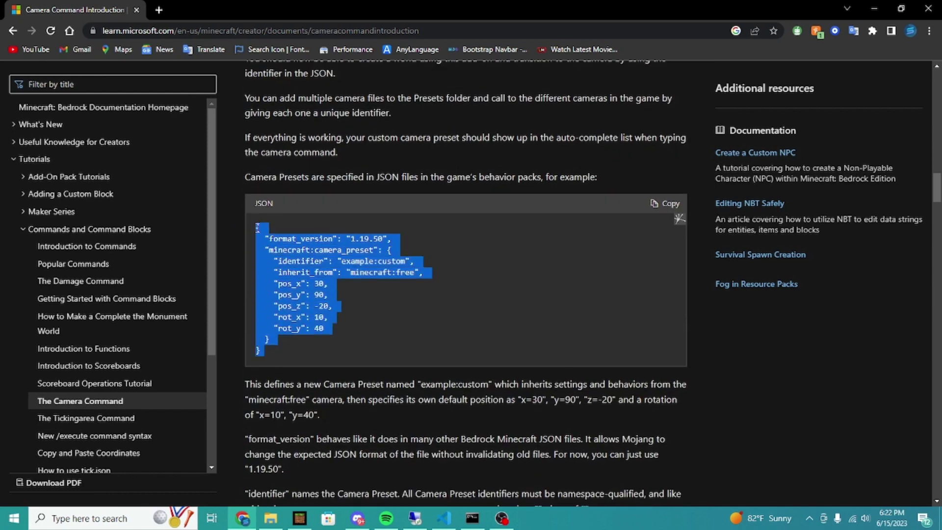
{"action": "left_click", "coordinate": [475, 366]}
{"action": "scroll", "coordinate": [476, 366], "scroll_direction": "up", "scroll_amount": 5}
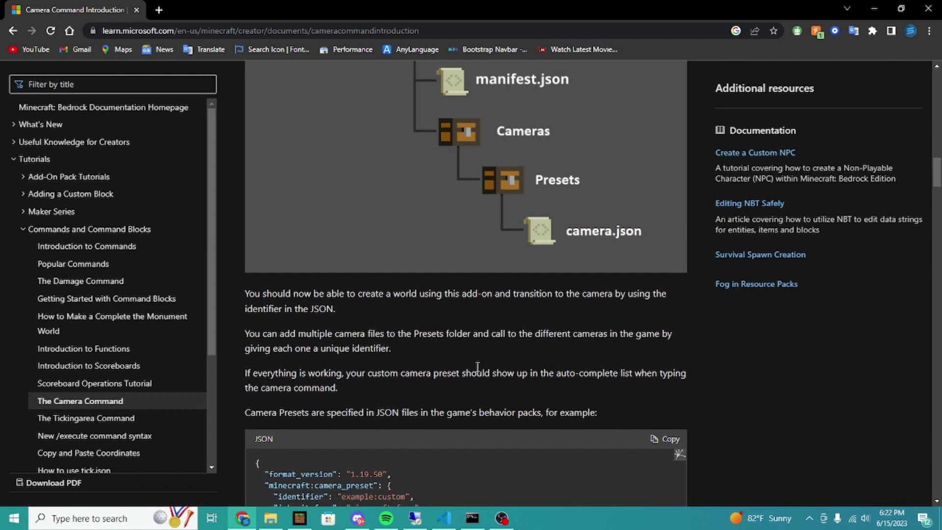
{"action": "scroll", "coordinate": [566, 198], "scroll_direction": "down", "scroll_amount": 4}
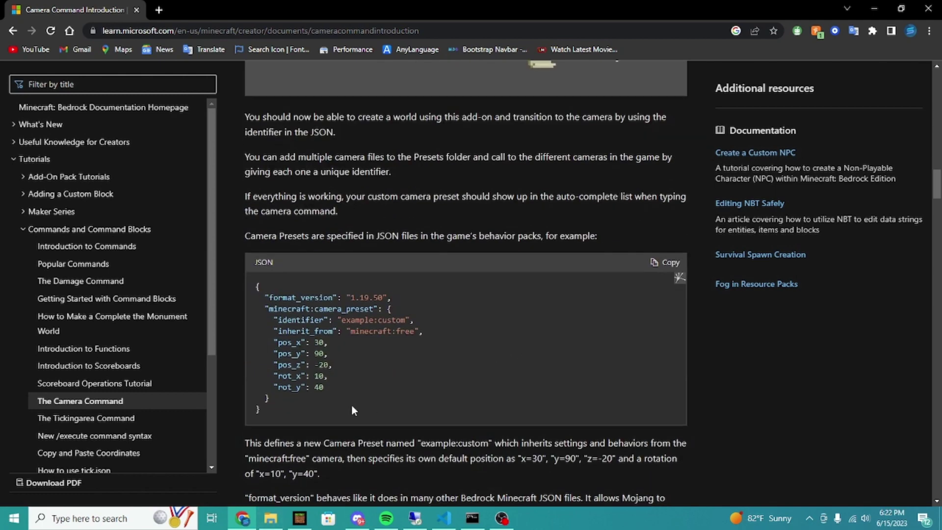
Step: Examine the identifier, inherit_from, position and rotation fields of the example camera preset
{"action": "scroll", "coordinate": [351, 410], "scroll_direction": "down", "scroll_amount": 4}
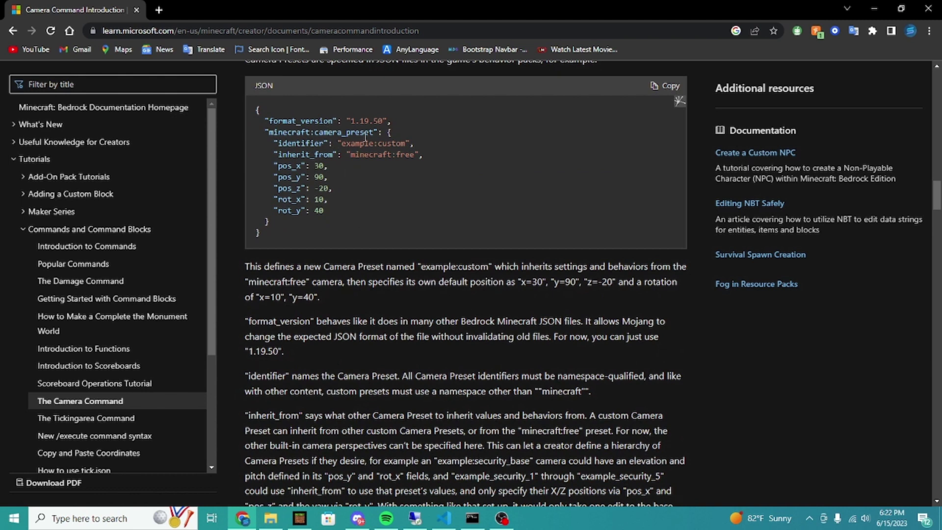
{"action": "left_click_drag", "start_coordinate": [342, 143], "coordinate": [409, 140]}
{"action": "left_click", "coordinate": [397, 158]}
{"action": "left_click_drag", "start_coordinate": [313, 156], "coordinate": [344, 155]}
{"action": "left_click", "coordinate": [378, 156]}
{"action": "left_click_drag", "start_coordinate": [344, 218], "coordinate": [253, 166]}
{"action": "left_click", "coordinate": [305, 197]}
Step: Skim the rest of the documentation, from the preset field explanations through the set, ease and fade options to combining multiple commands
{"action": "scroll", "coordinate": [334, 247], "scroll_direction": "down", "scroll_amount": 5}
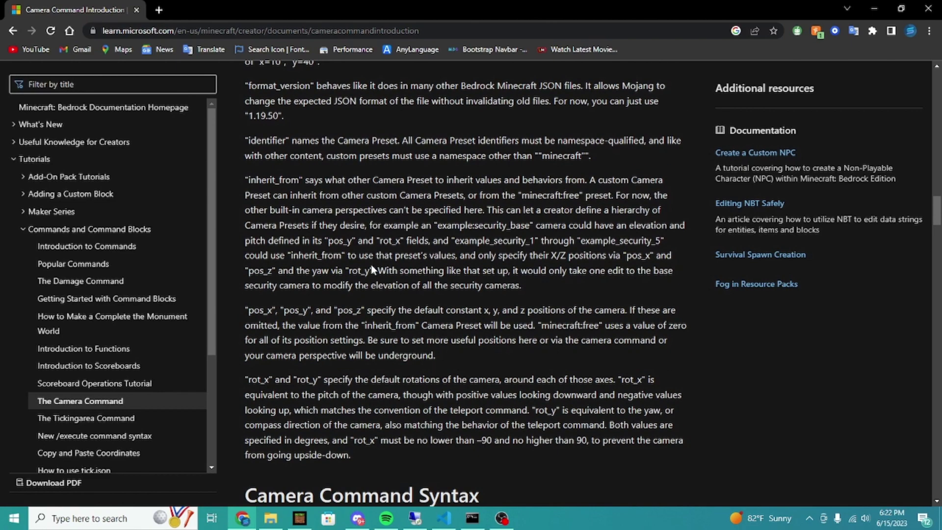
{"action": "scroll", "coordinate": [371, 267], "scroll_direction": "down", "scroll_amount": 8}
{"action": "scroll", "coordinate": [371, 266], "scroll_direction": "down", "scroll_amount": 20}
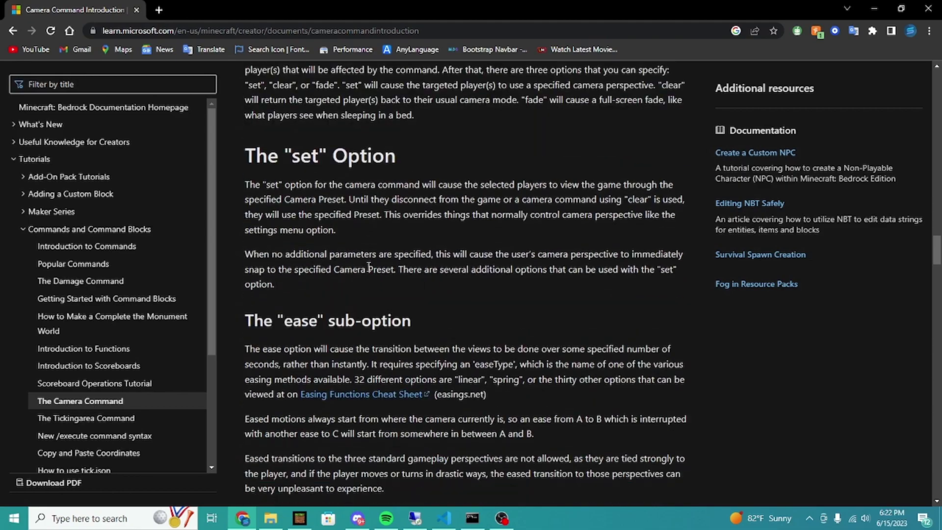
{"action": "scroll", "coordinate": [371, 265], "scroll_direction": "down", "scroll_amount": 20}
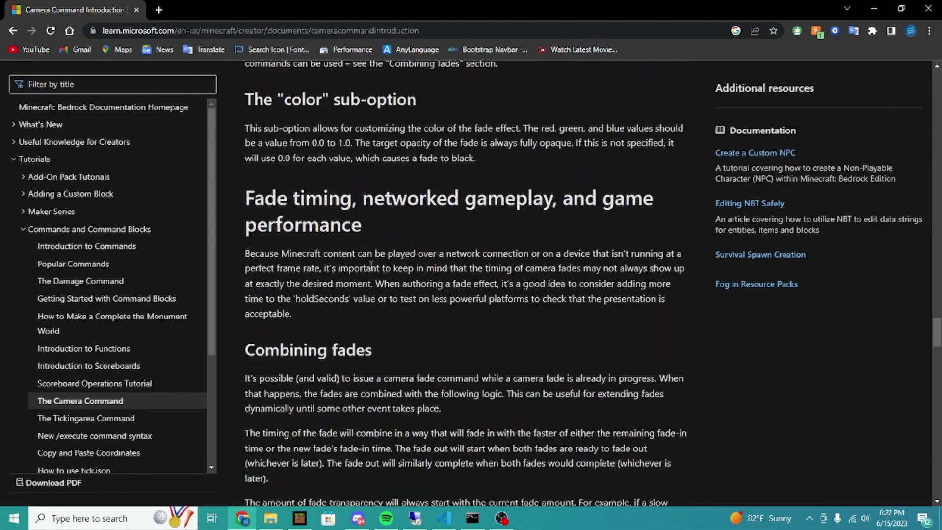
{"action": "scroll", "coordinate": [521, 366], "scroll_direction": "down", "scroll_amount": 20}
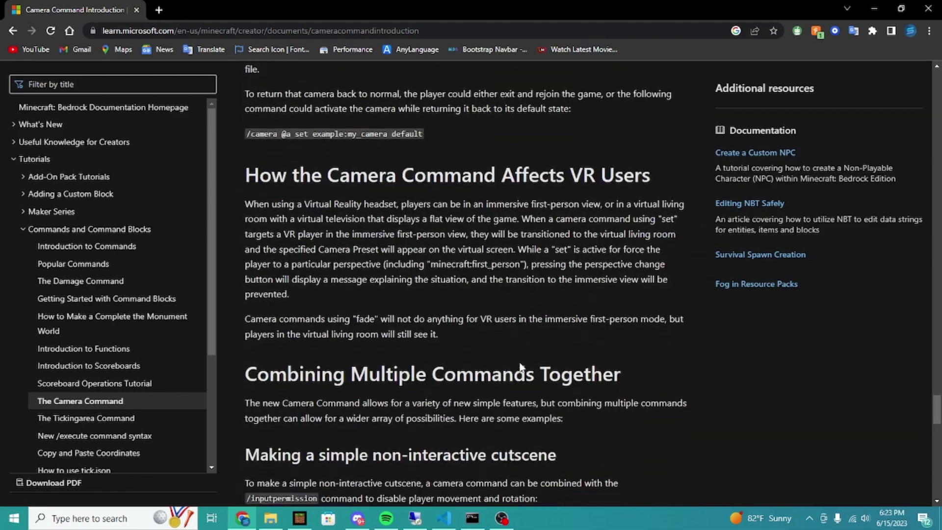
{"action": "scroll", "coordinate": [510, 369], "scroll_direction": "down", "scroll_amount": 3}
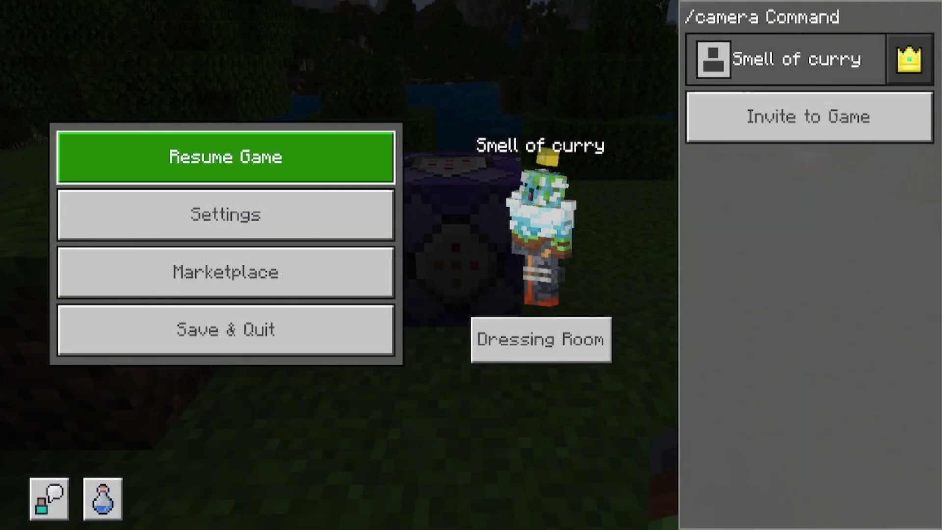
Step: Return to Minecraft and examine the full /execute camera command in the purple repeating command block
{"action": "key", "text": "Escape"}
{"action": "key", "text": "w"}
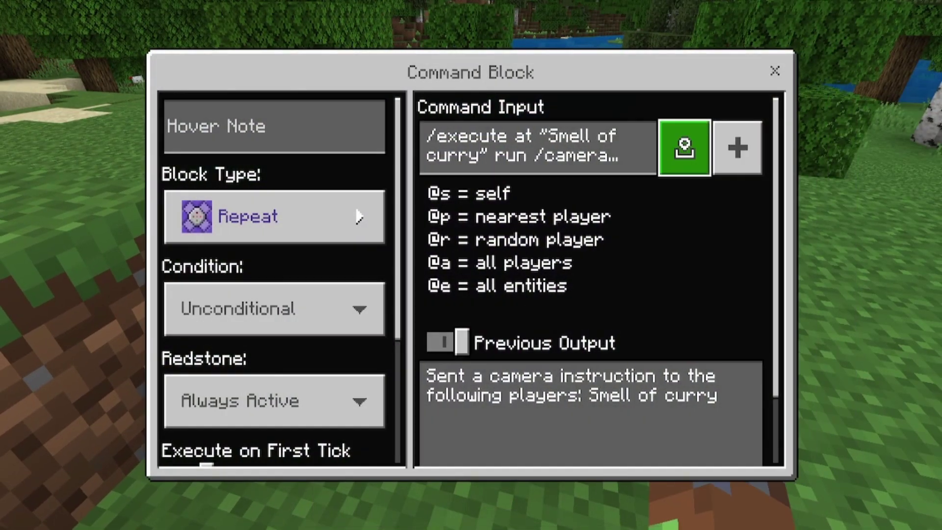
{"action": "key", "text": "Return"}
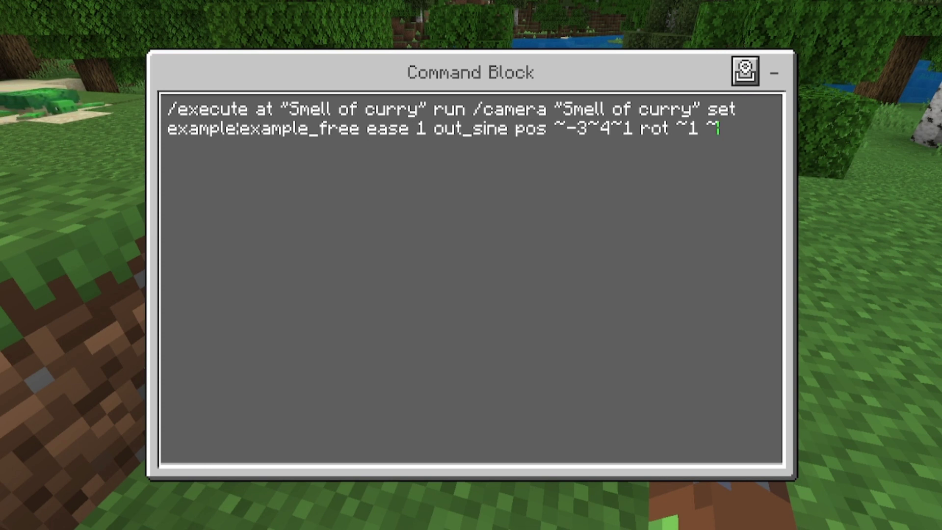
{"action": "left_click", "coordinate": [705, 129]}
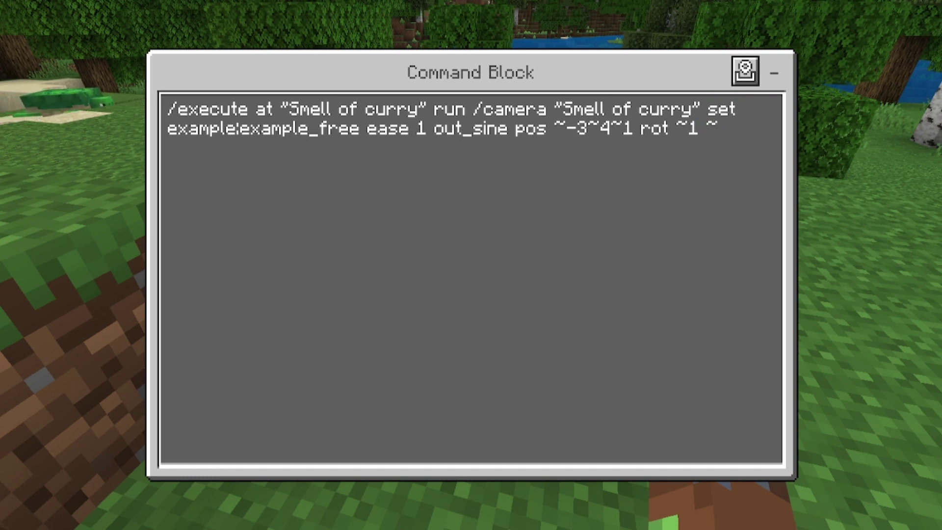
{"action": "left_click", "coordinate": [600, 129]}
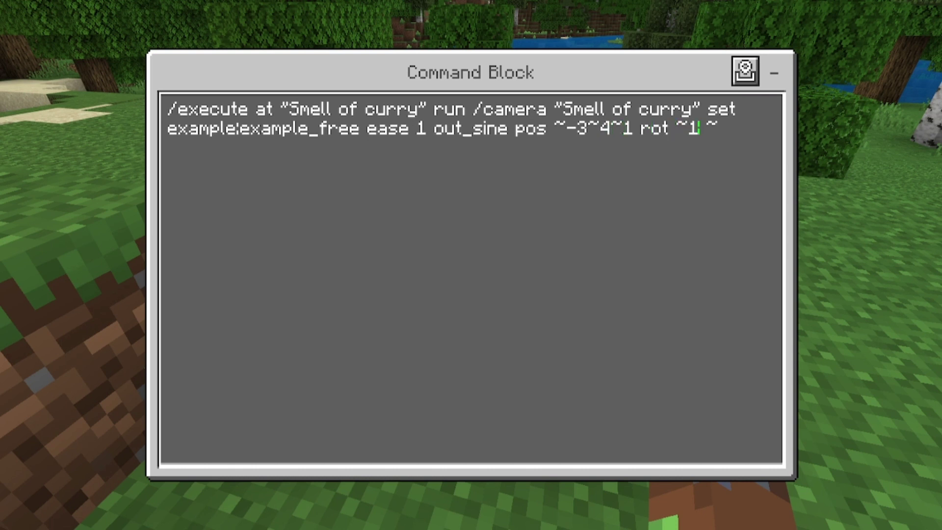
{"action": "left_click", "coordinate": [774, 73]}
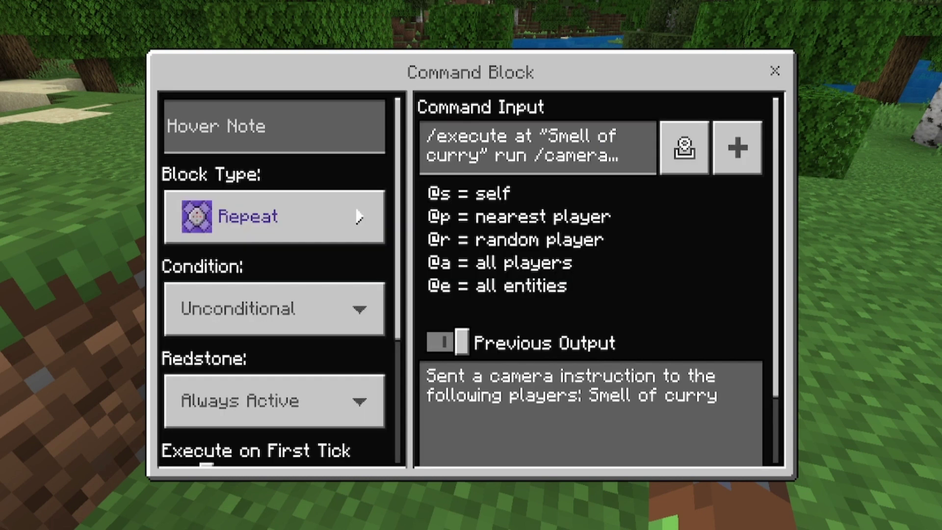
{"action": "left_click", "coordinate": [775, 71]}
Step: Recall the commandblocksenabled game rule command from the chat history to turn command blocks back on
{"action": "key", "text": "t"}
{"action": "key", "text": "Up"}
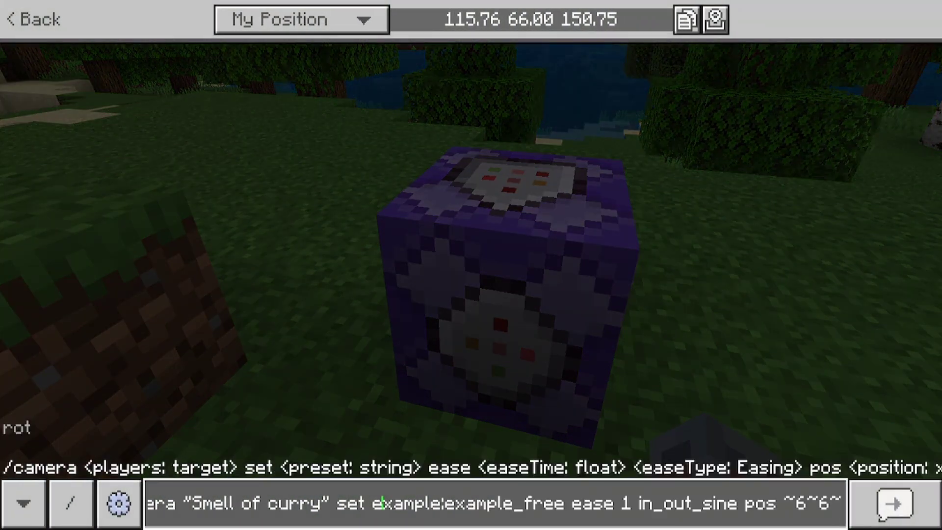
{"action": "key", "text": "Up"}
{"action": "key", "text": "Up"}
{"action": "key", "text": "Up"}
{"action": "key", "text": "Up"}
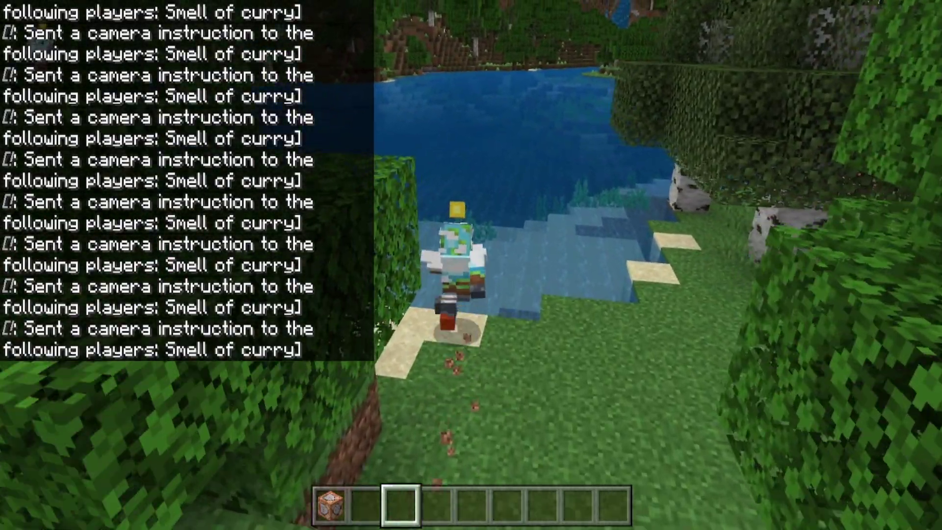
Step: Move the player into the lake and underwater to observe the repeating eased camera command
{"action": "key", "text": "w"}
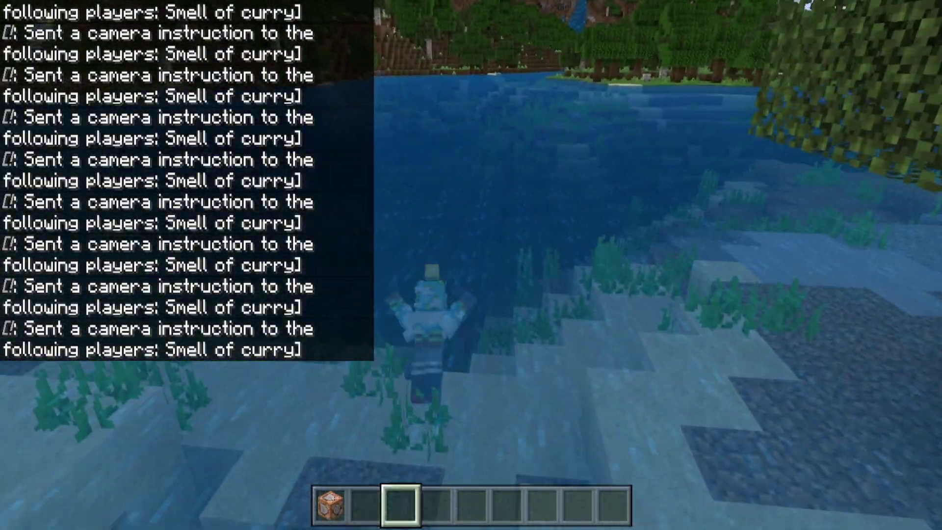
{"action": "key", "text": "w"}
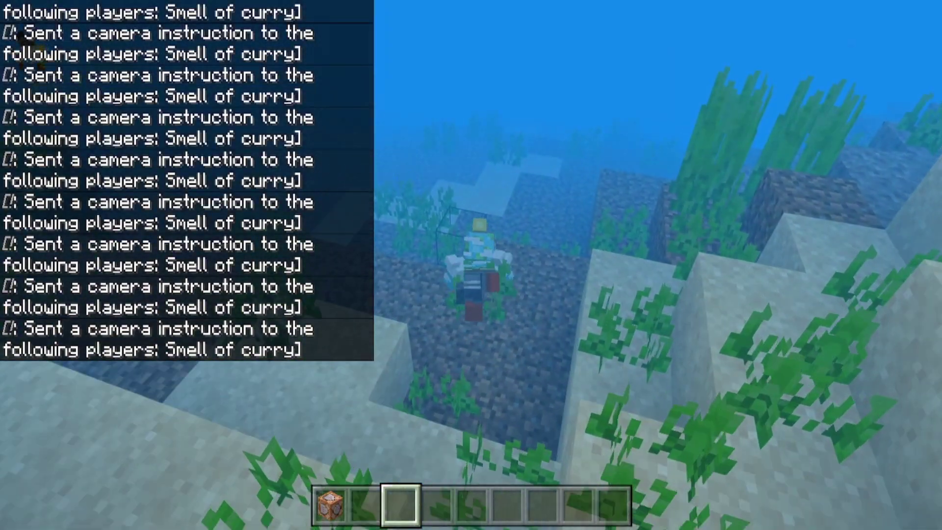
{"action": "key", "text": "w"}
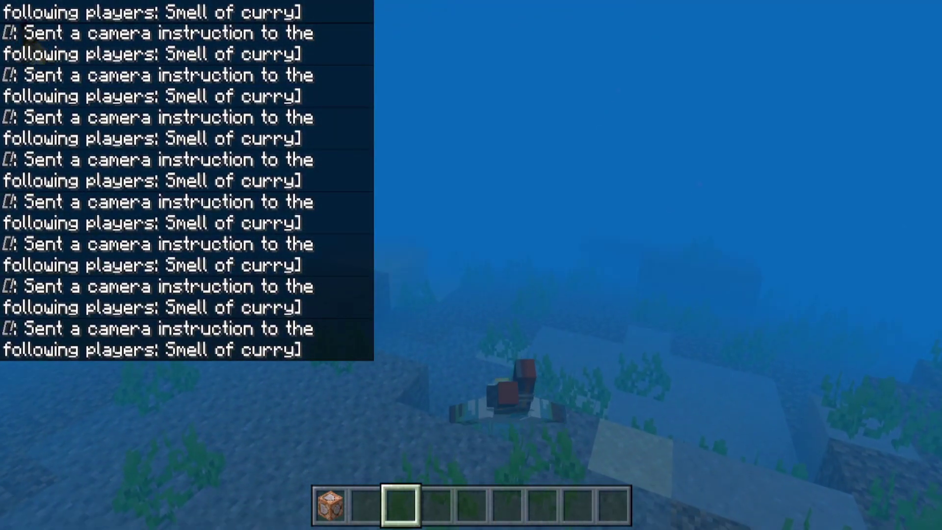